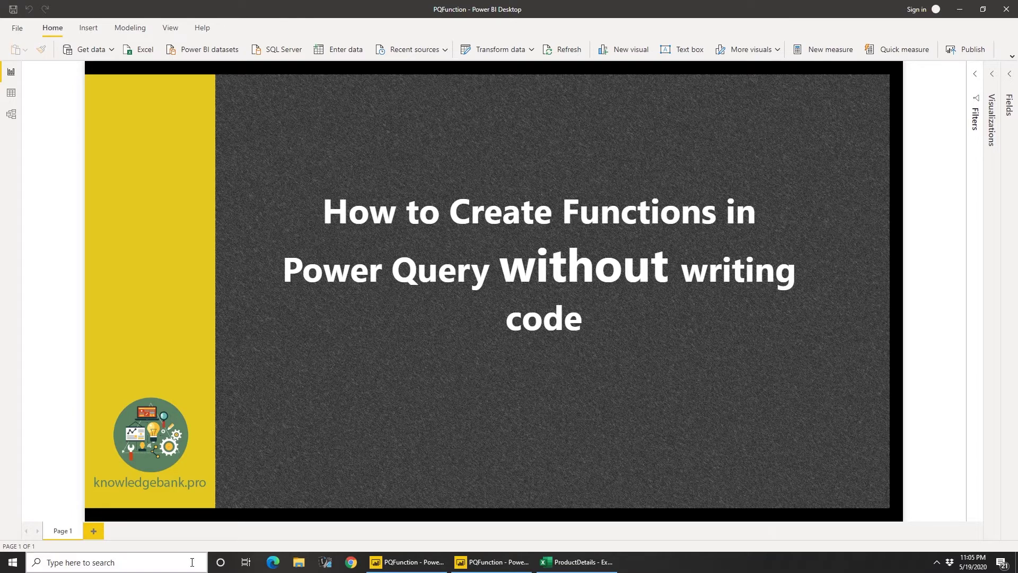
Step: Compare the ProductDetails query with its source product list in the Excel workbook
click(568, 565)
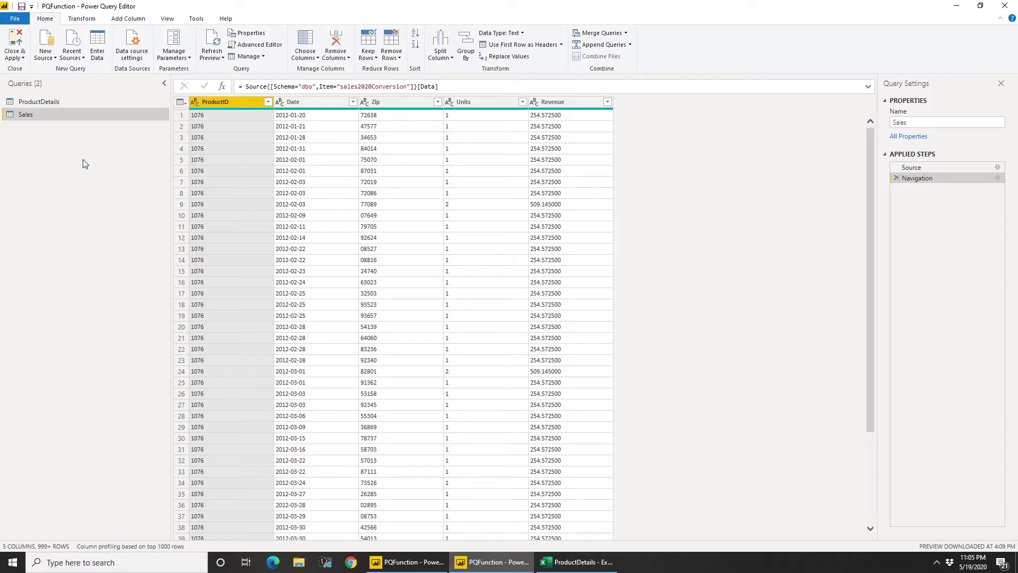
click(40, 105)
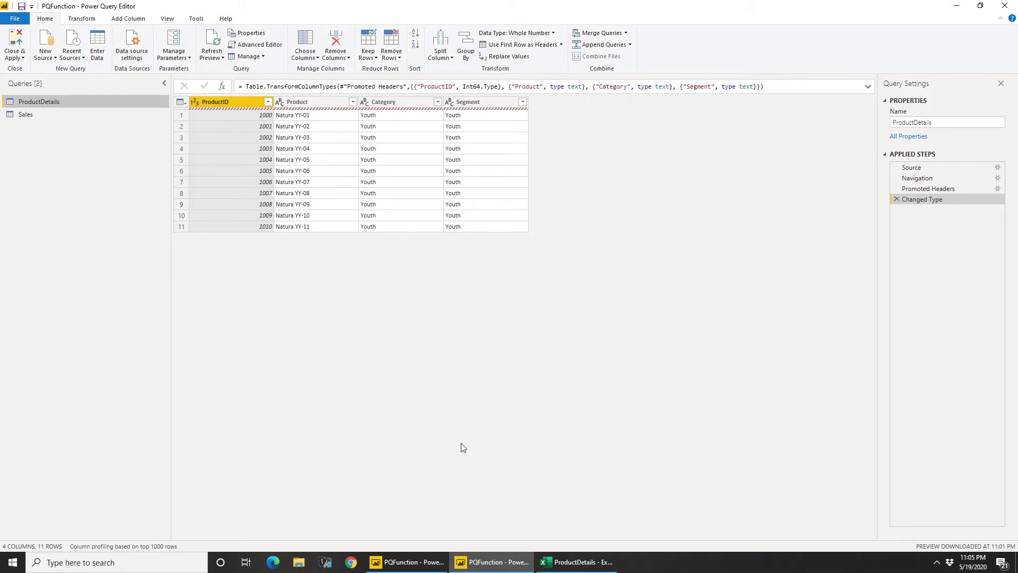
click(583, 563)
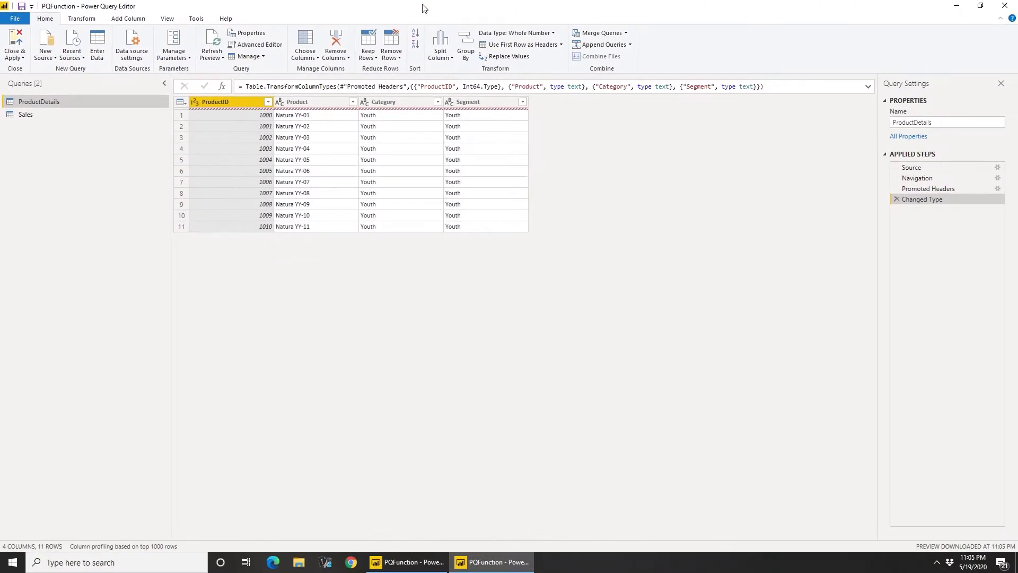
Step: Refresh the ProductDetails preview and review its Promoted Headers and Changed Type steps
click(212, 56)
click(215, 69)
click(932, 189)
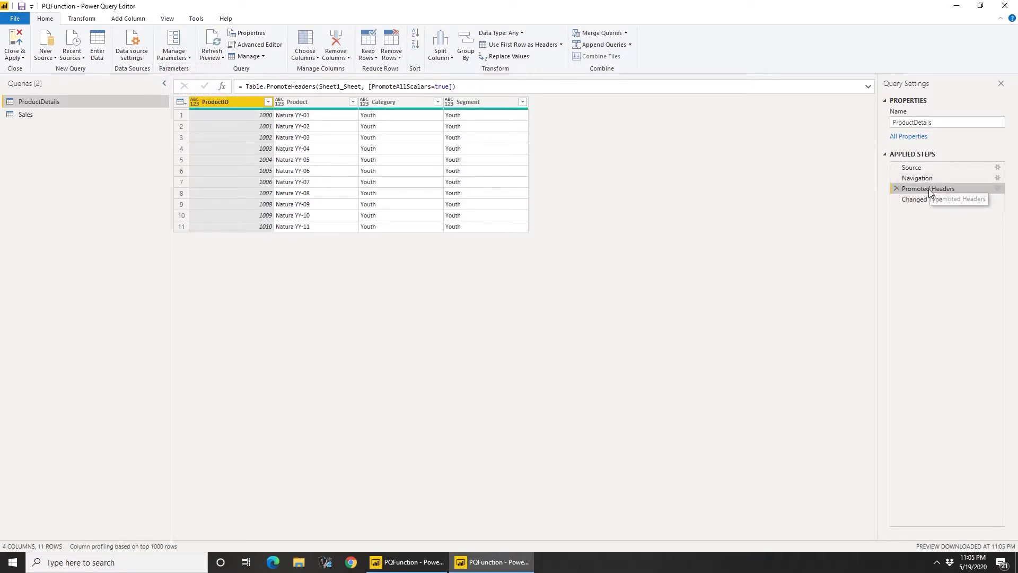
click(927, 197)
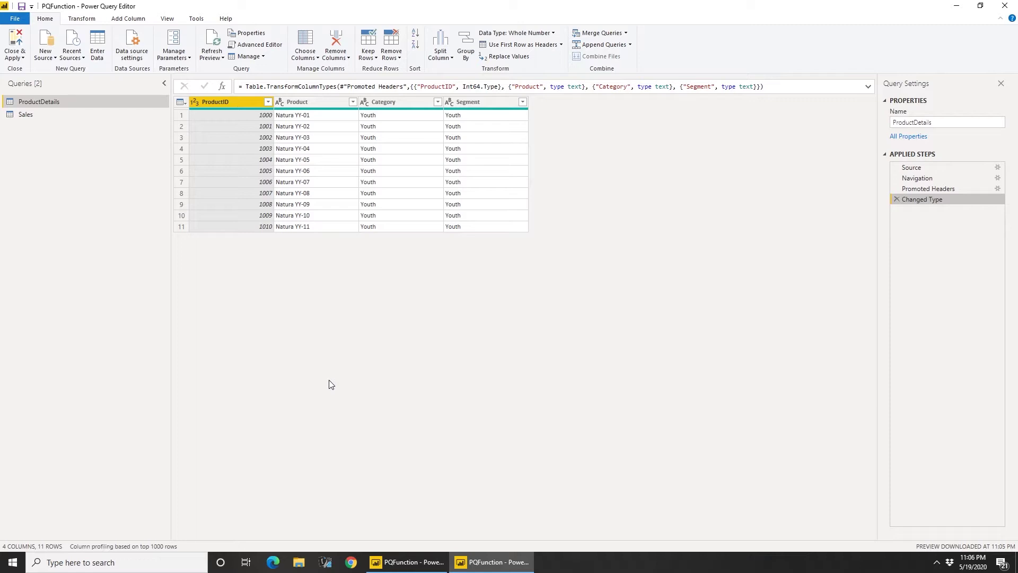
Step: Select the Sales query and start a Text Filters equals condition on its ProductID column
click(33, 113)
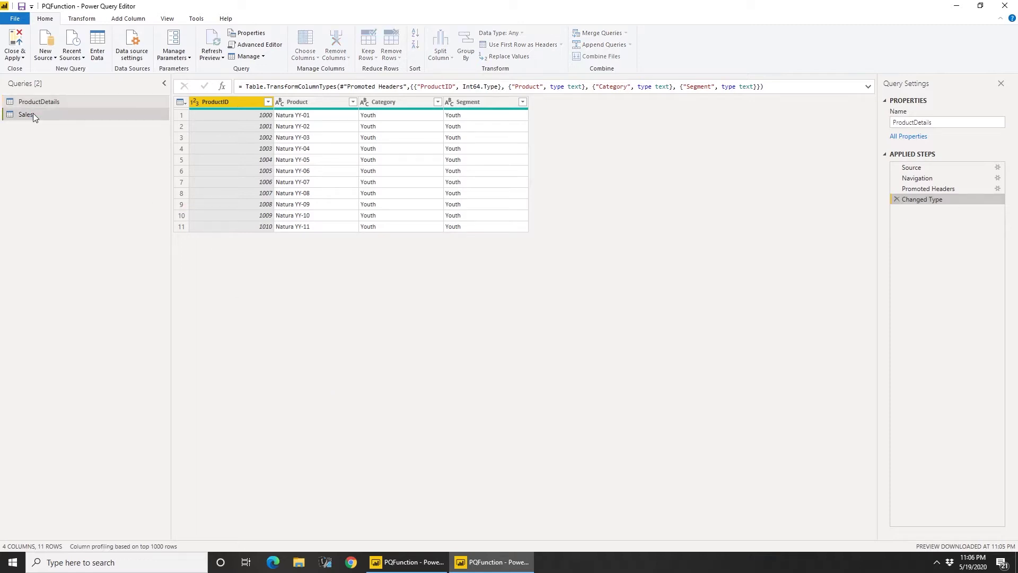
click(52, 103)
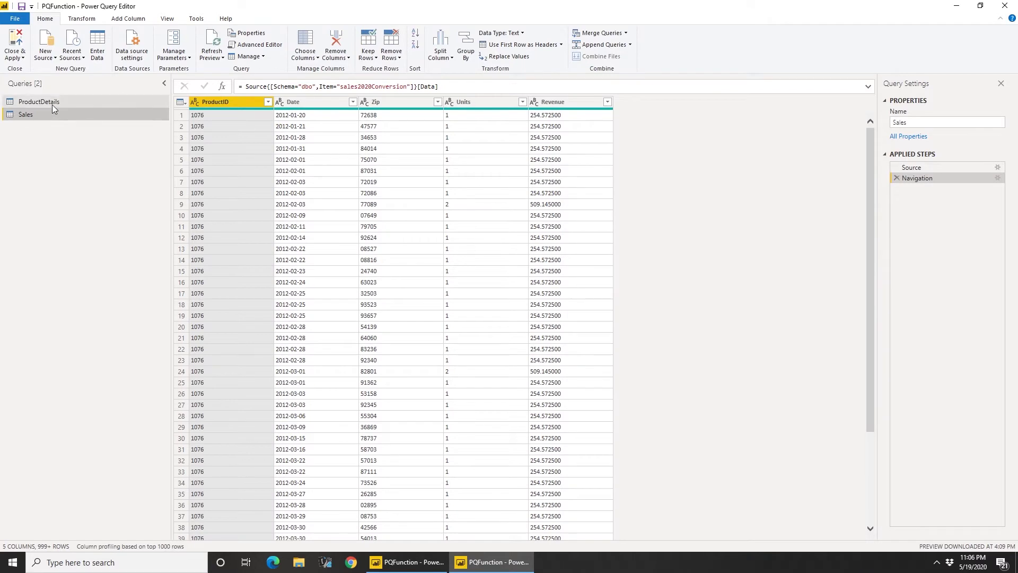
click(78, 116)
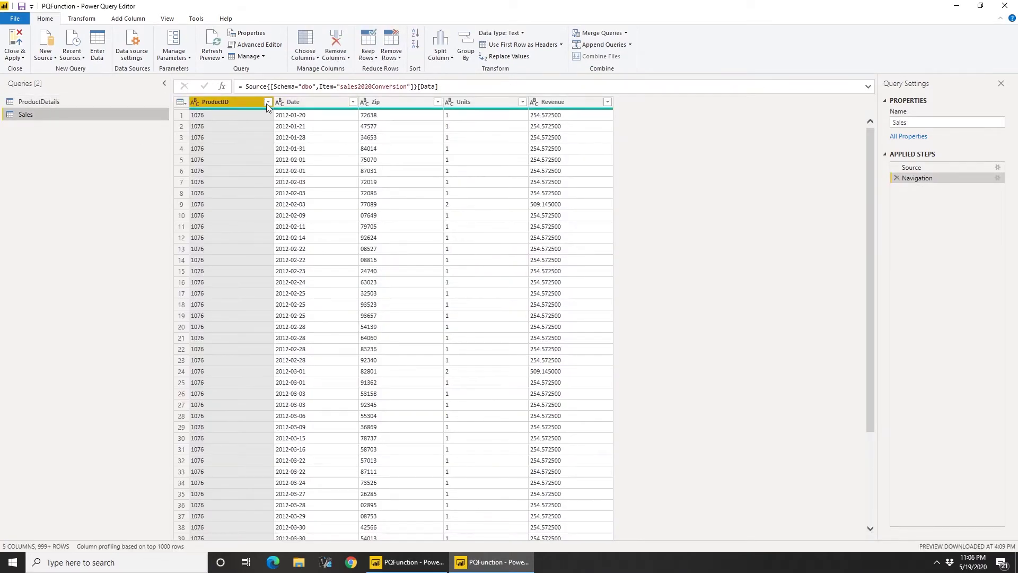
click(267, 102)
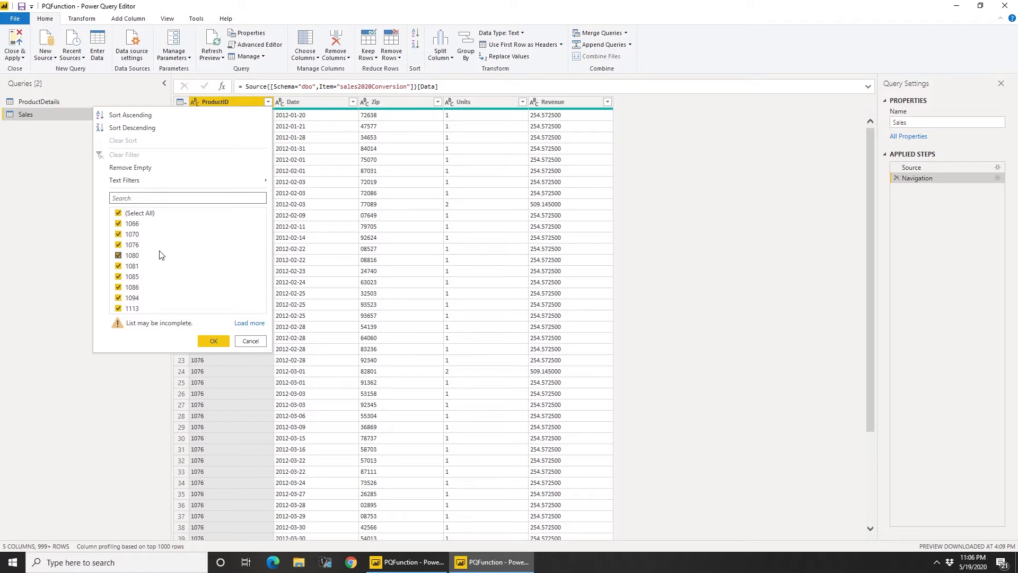
click(250, 341)
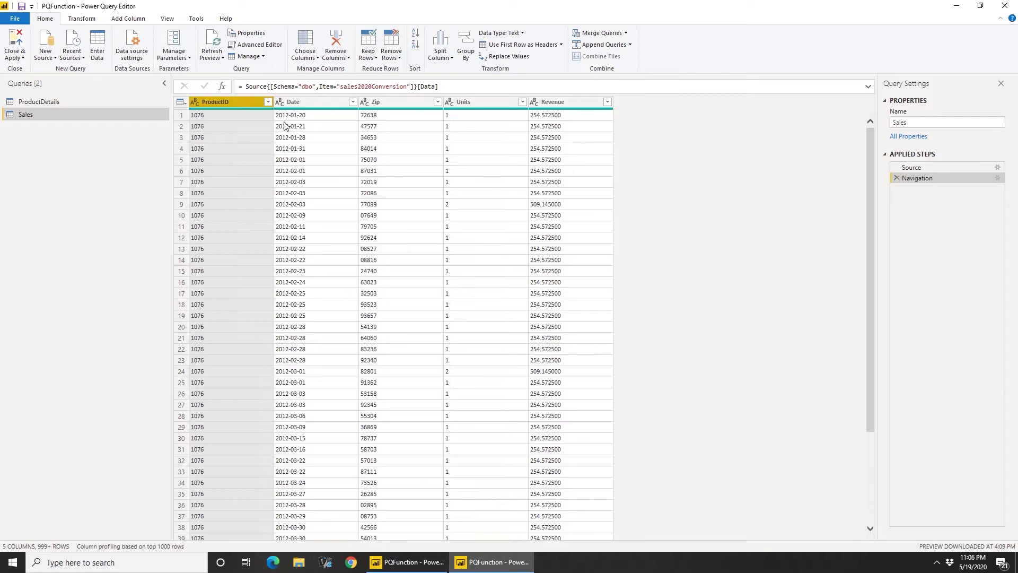
click(269, 103)
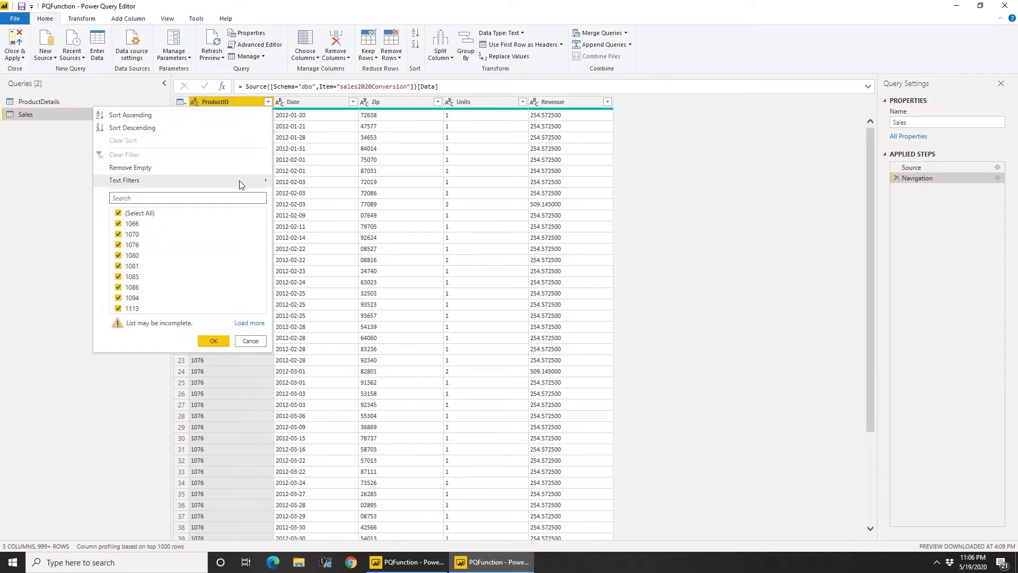
mouse_move(251, 185)
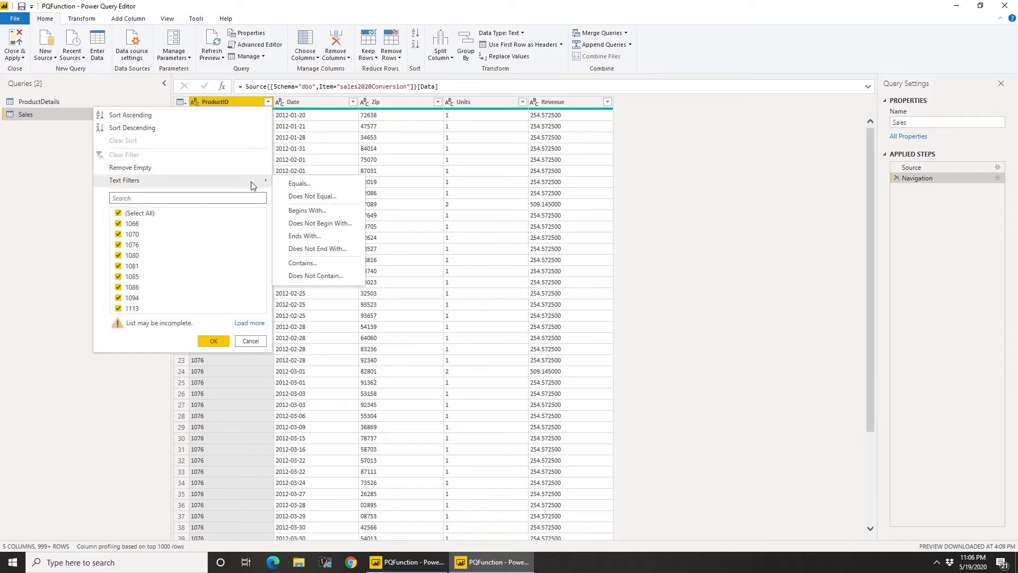
click(332, 186)
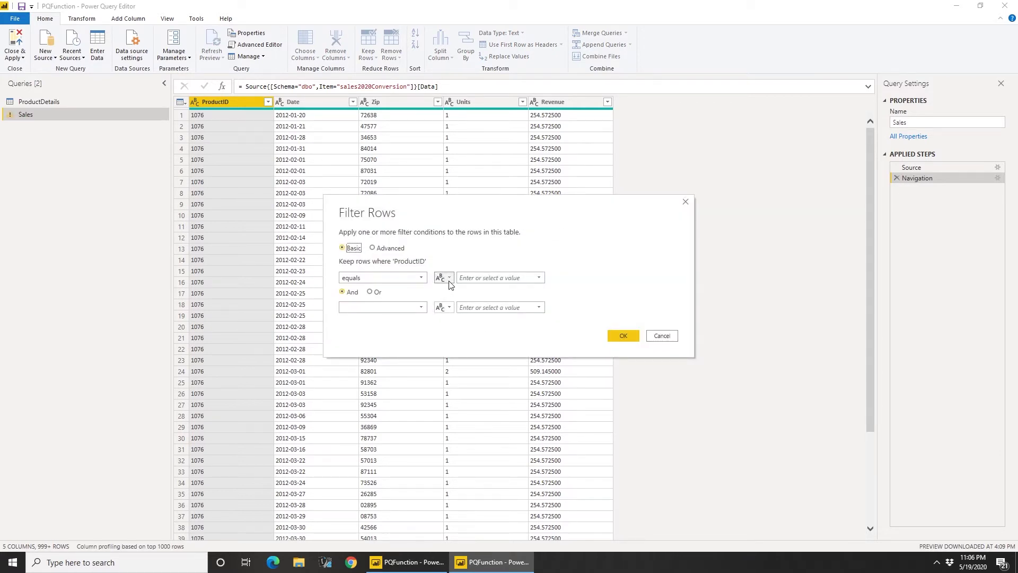
Step: Create a Text parameter named ProductID with current value 1076 as the filter value
click(443, 277)
click(474, 313)
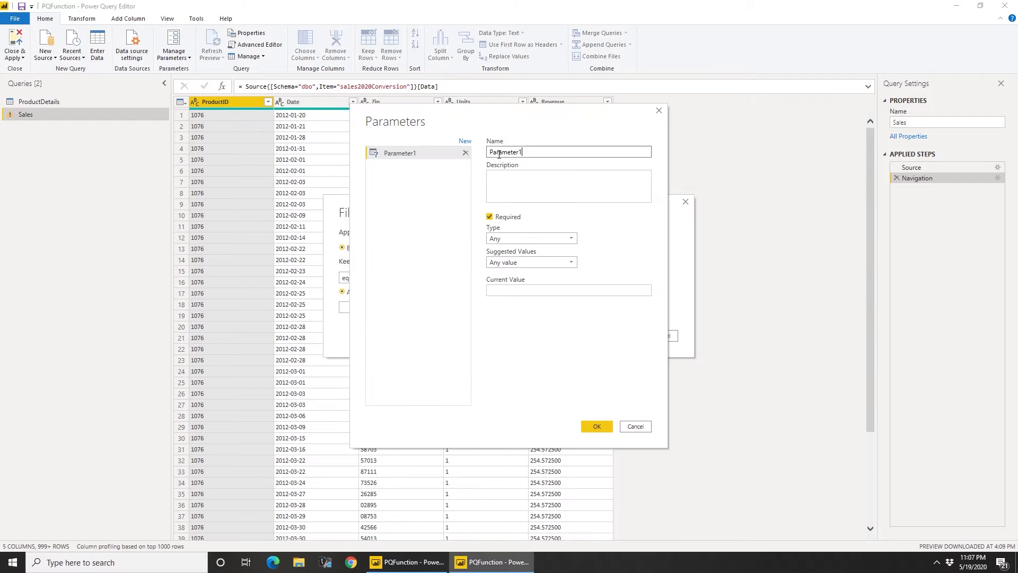
click(443, 153)
text(ProductID)
click(533, 241)
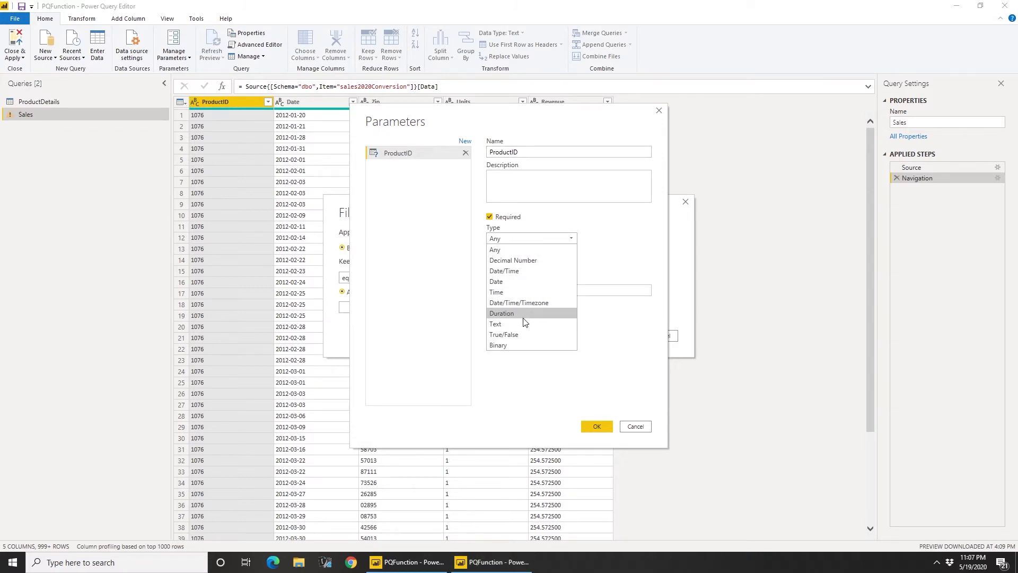
click(523, 323)
click(529, 290)
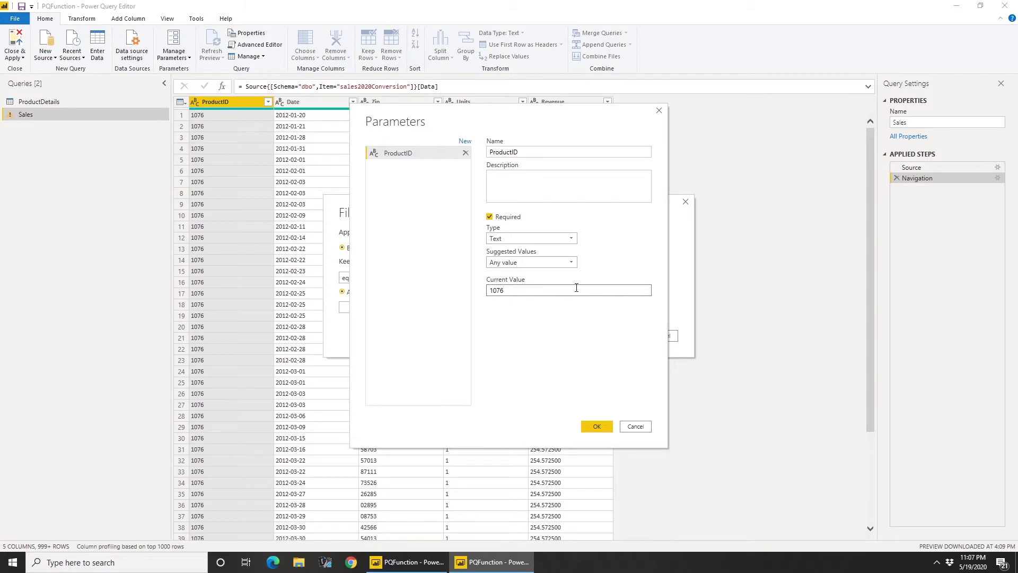
click(597, 426)
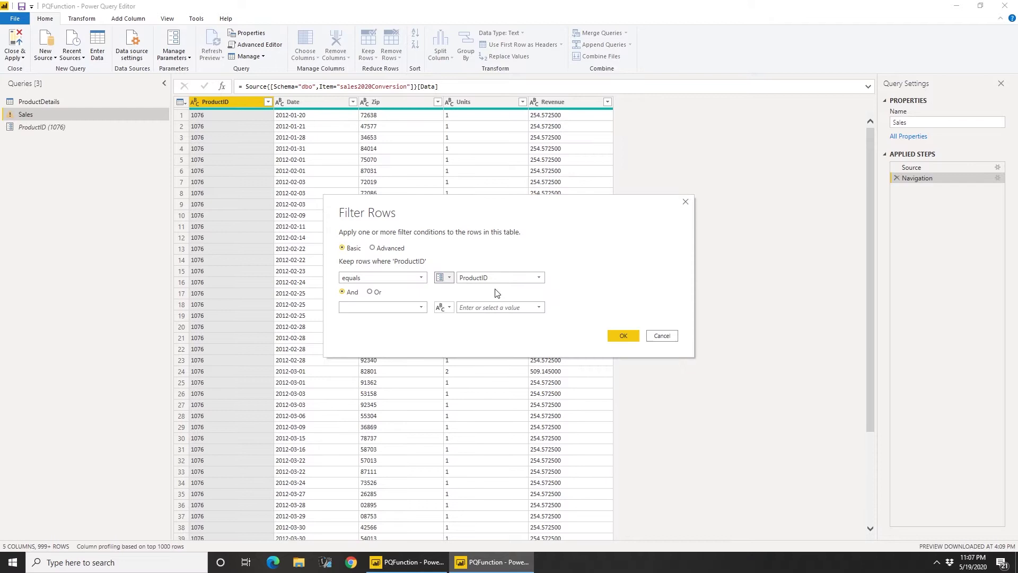
Step: Apply the ProductID equals filter and check the parameter reference in the formula bar
click(621, 336)
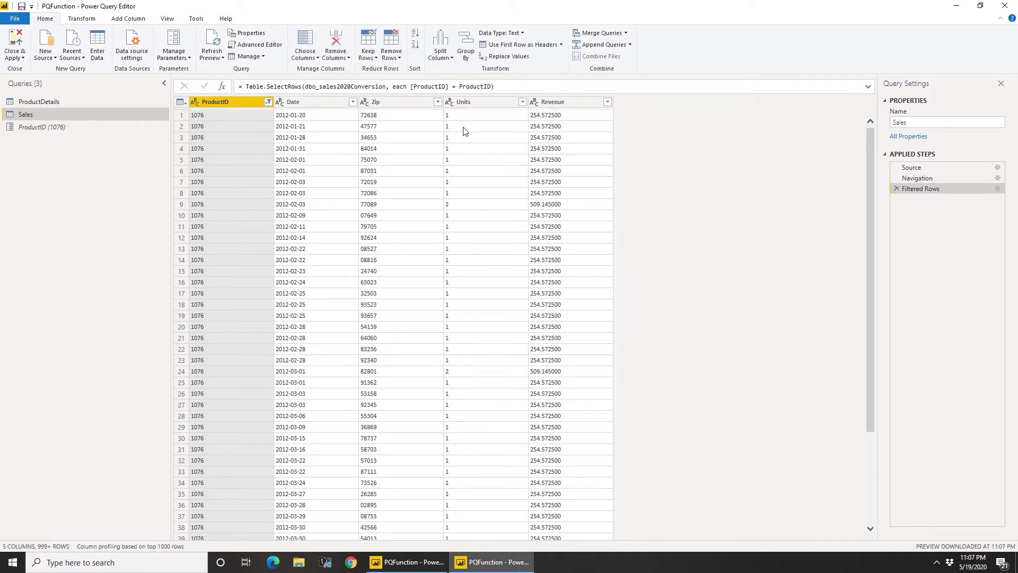
drag(459, 87, 494, 86)
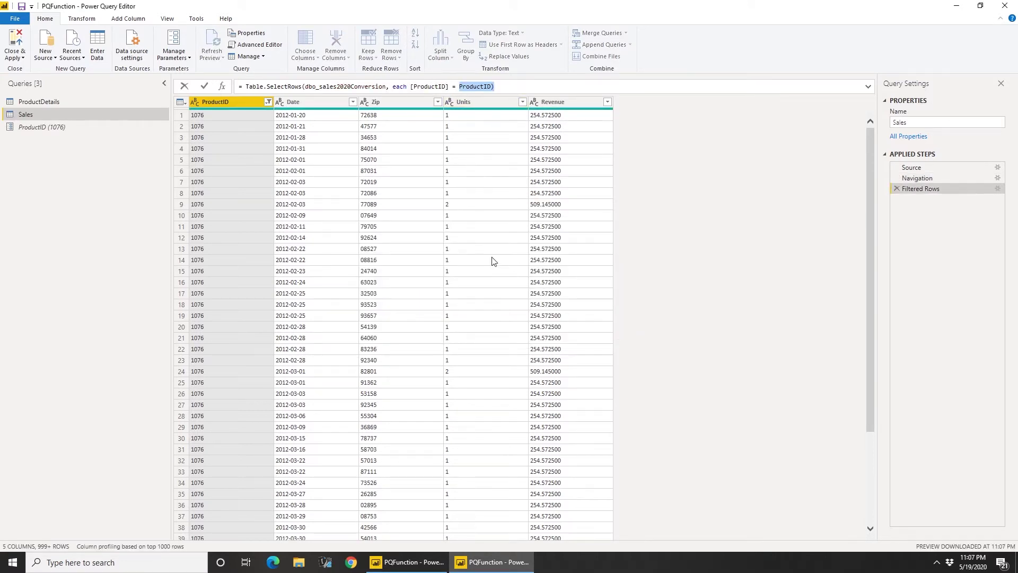
key(Escape)
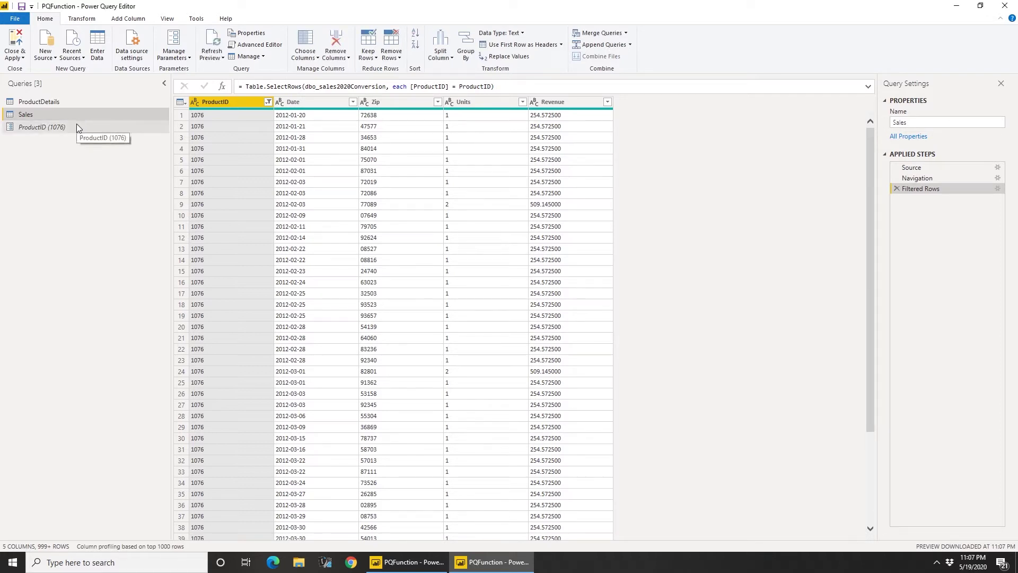
Step: Convert the Sales query into a function named fn_Sales
right_click(89, 118)
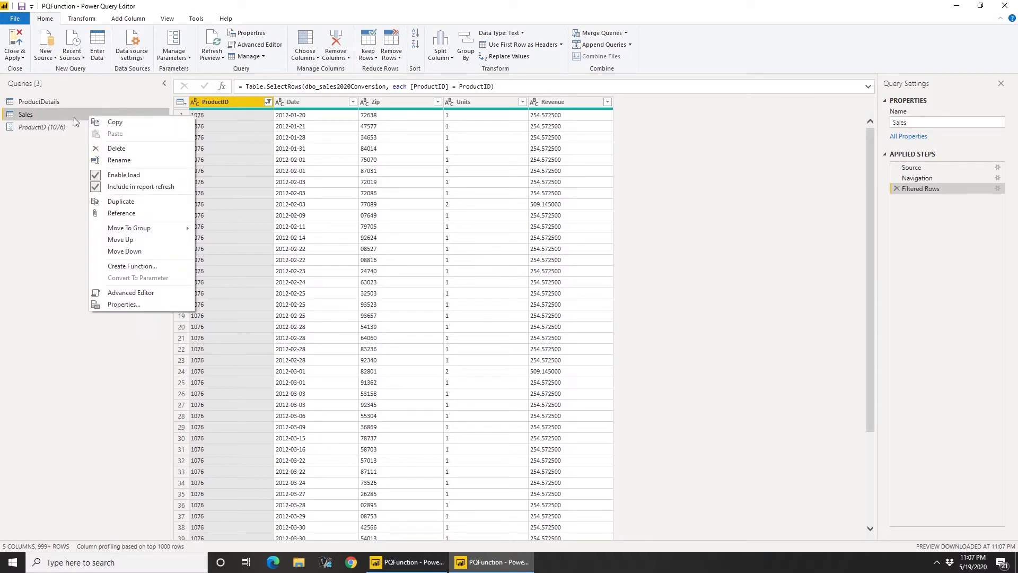
click(128, 268)
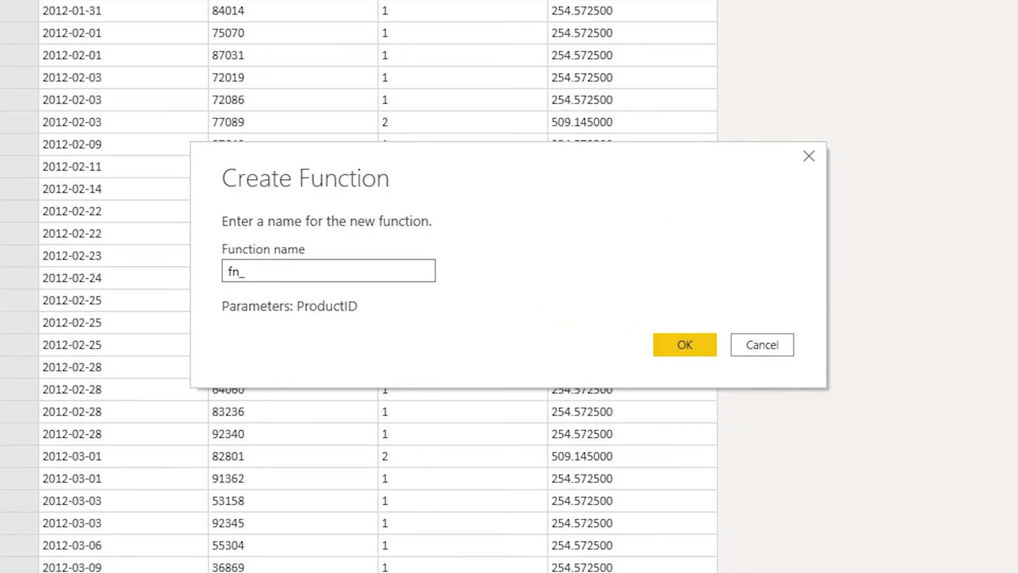
text(Sales)
click(682, 346)
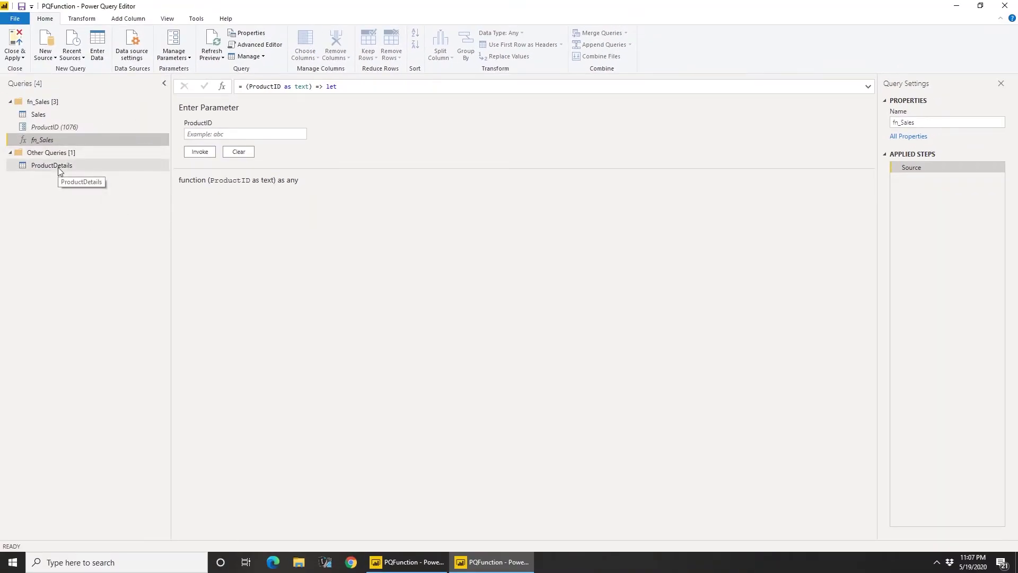
Step: Invoke fn_Sales on ProductDetails, passing the ProductID column as its argument
click(60, 169)
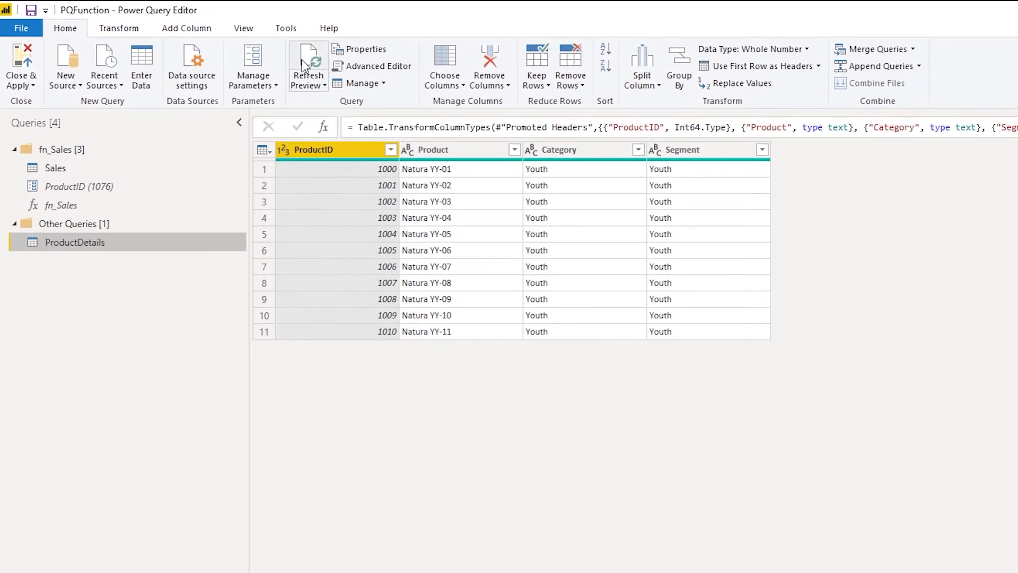
click(185, 32)
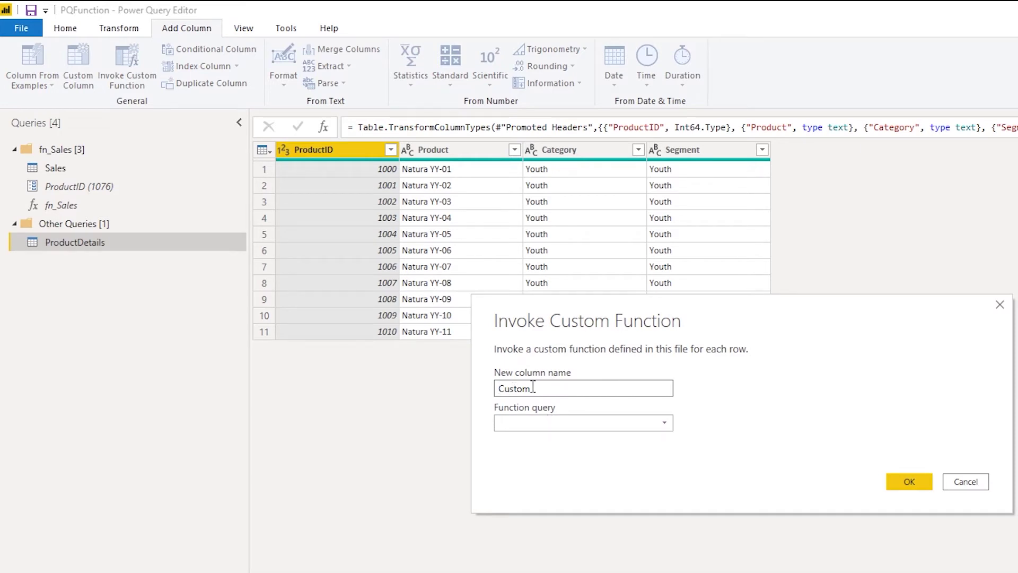
click(568, 421)
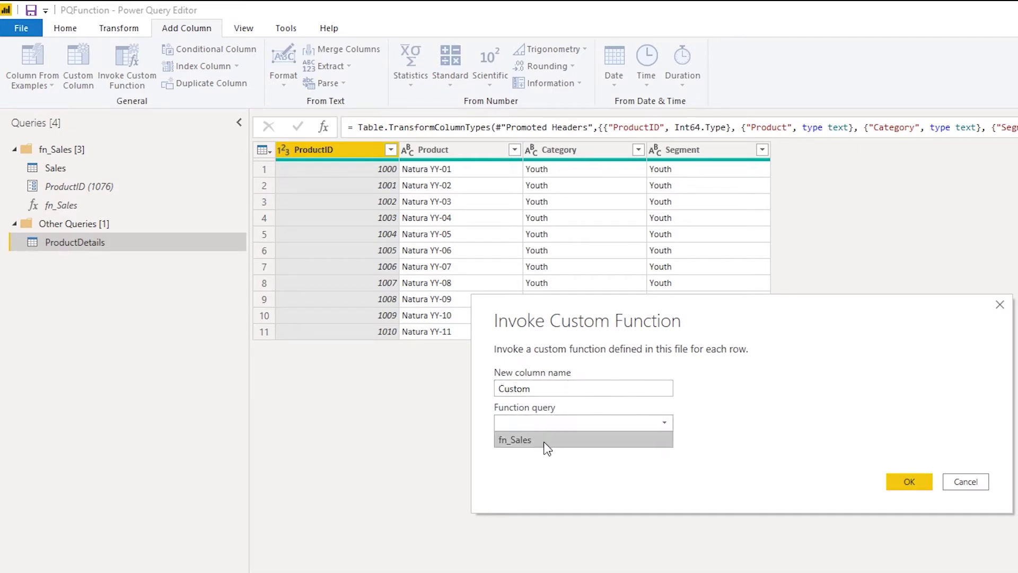
click(546, 440)
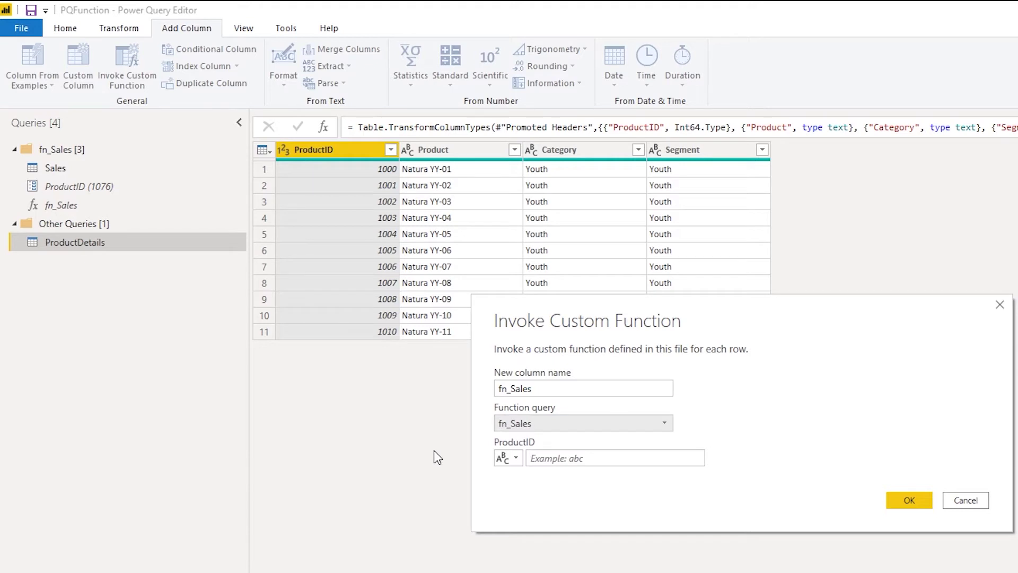
click(510, 457)
click(551, 494)
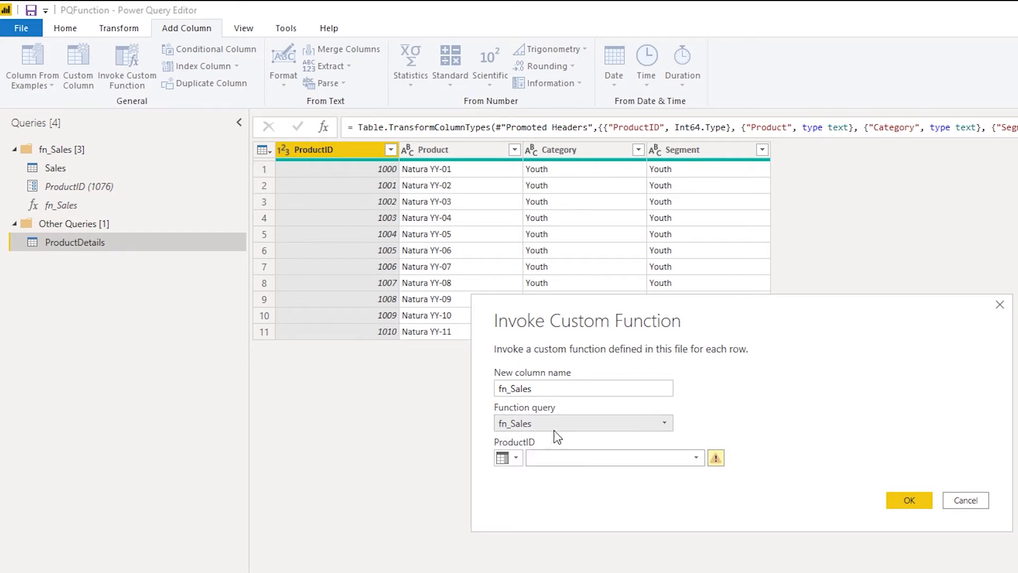
click(637, 460)
click(605, 472)
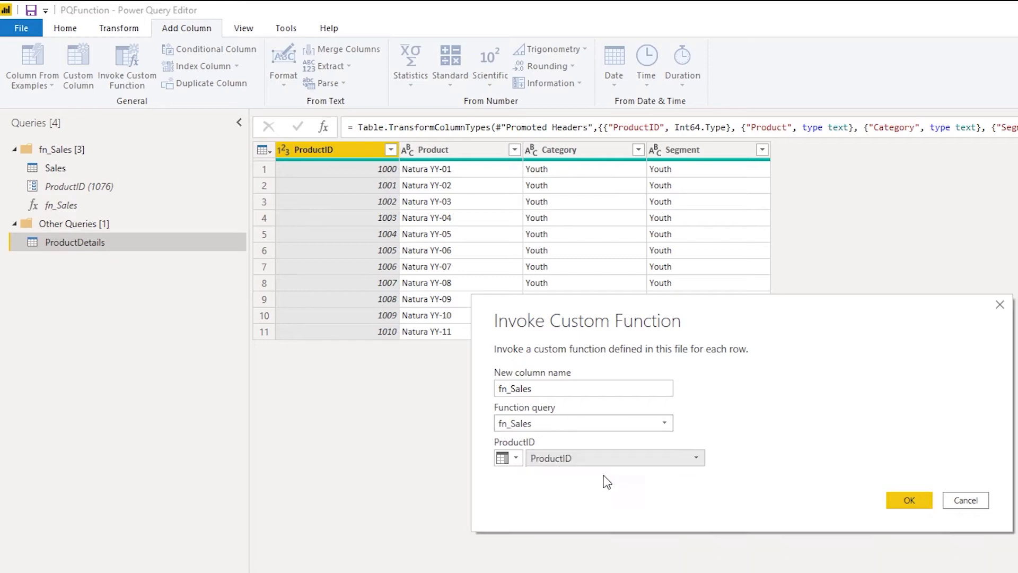
click(913, 501)
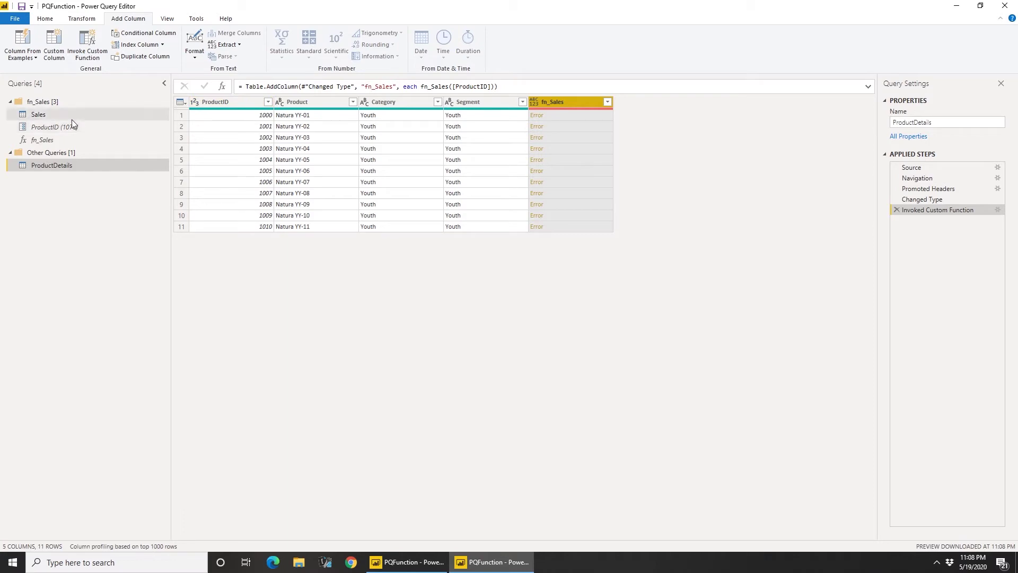
Step: Review the Sales query's filtered rows and the ProductID parameter's current value
click(53, 117)
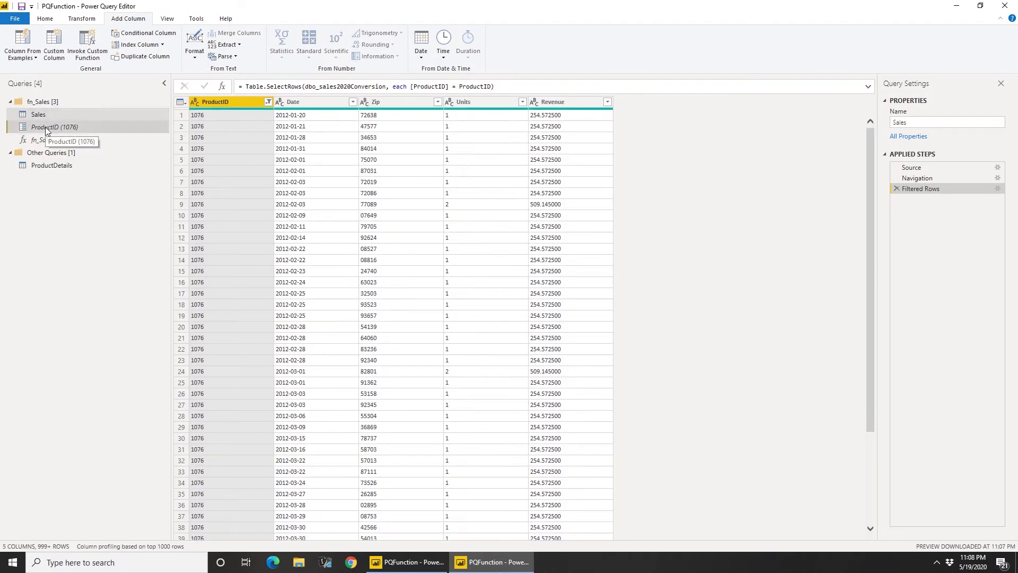
click(48, 128)
click(54, 116)
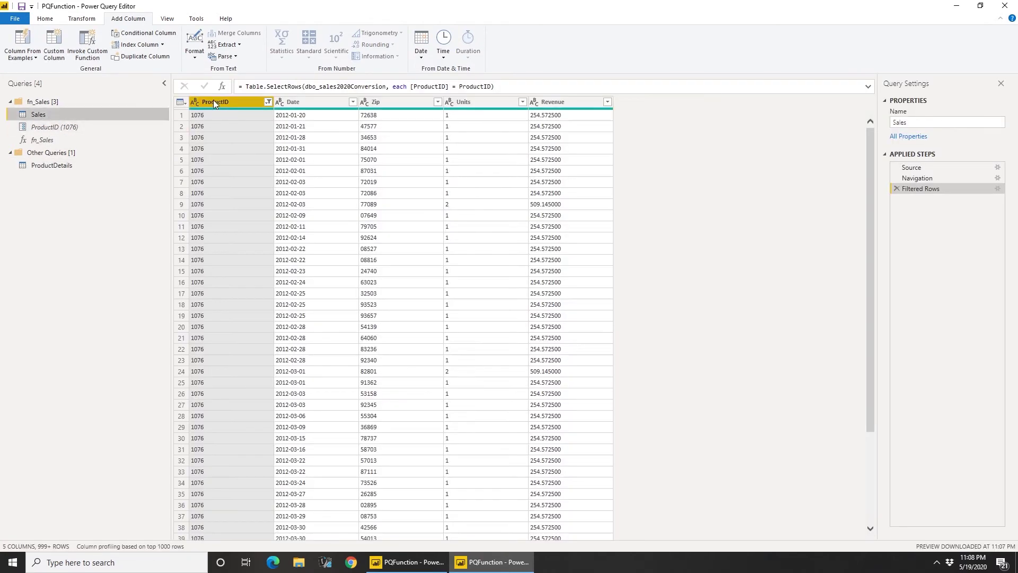
click(68, 166)
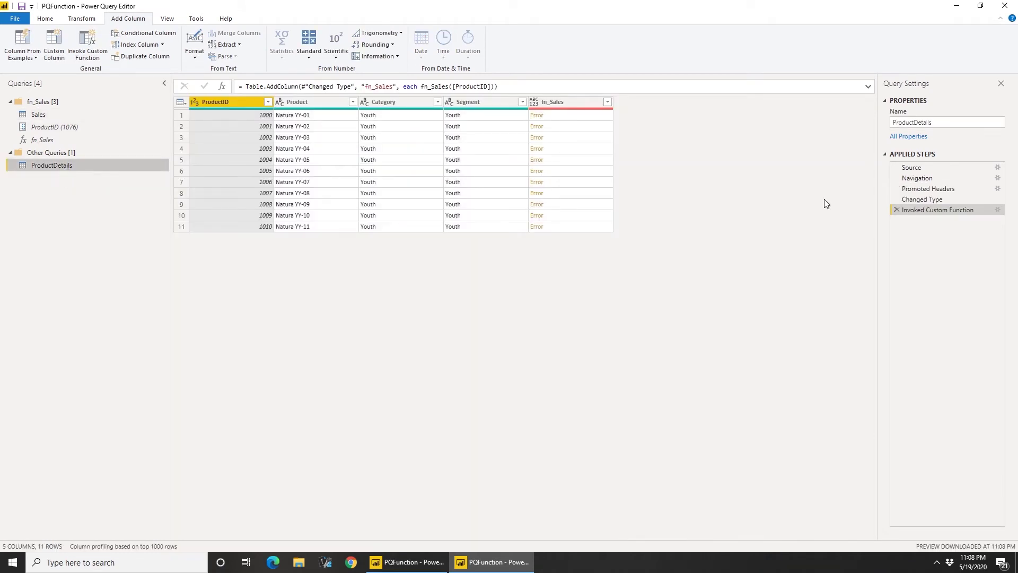
Step: Change ProductID to Text in the Changed Type step, replacing the existing conversion
click(938, 201)
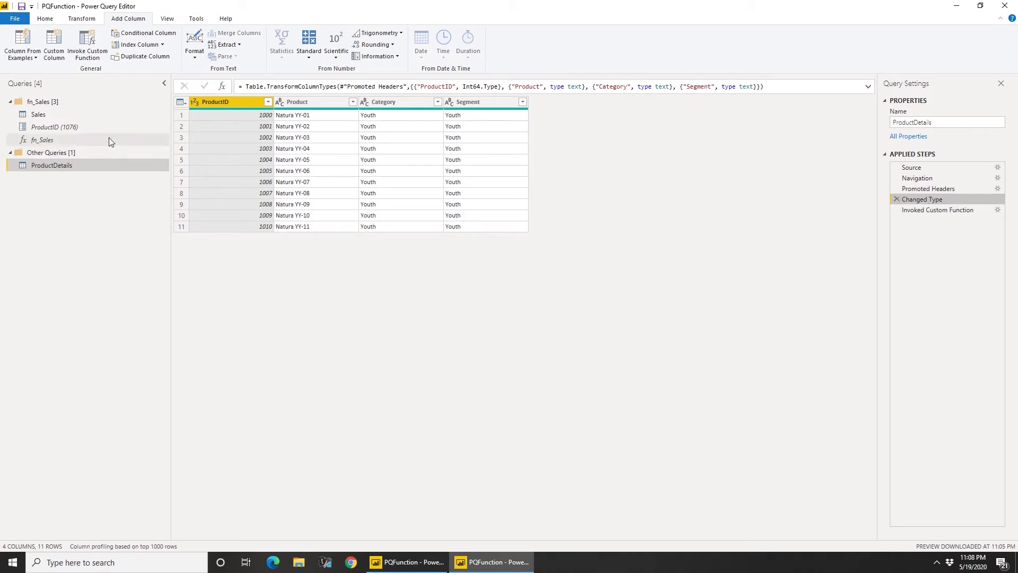
click(195, 103)
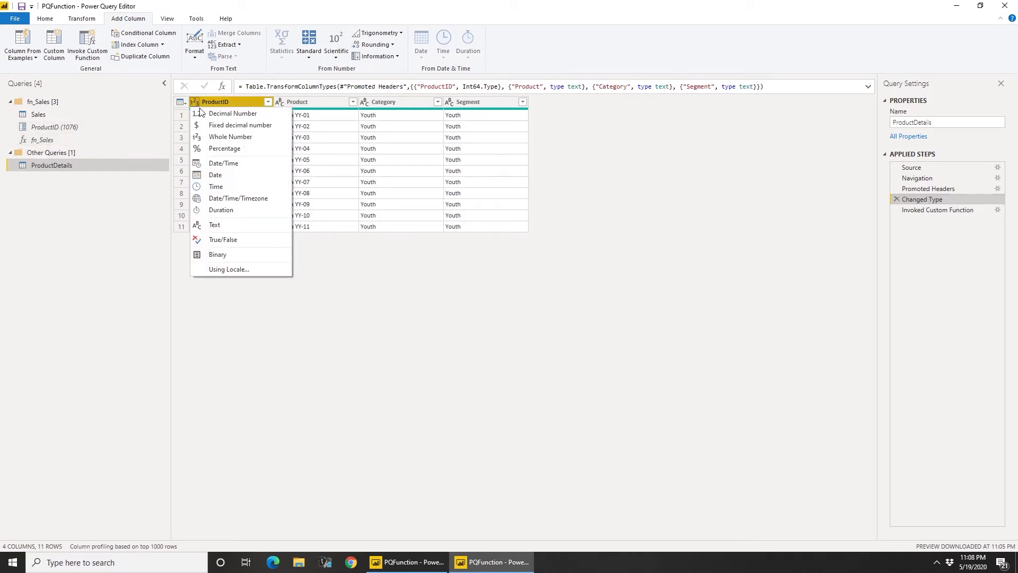
click(226, 222)
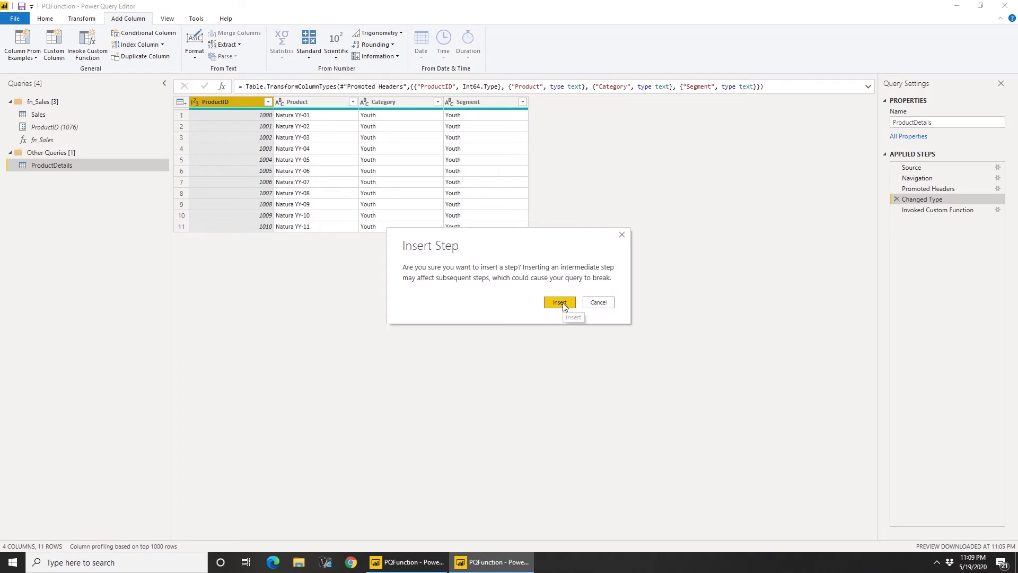
click(561, 303)
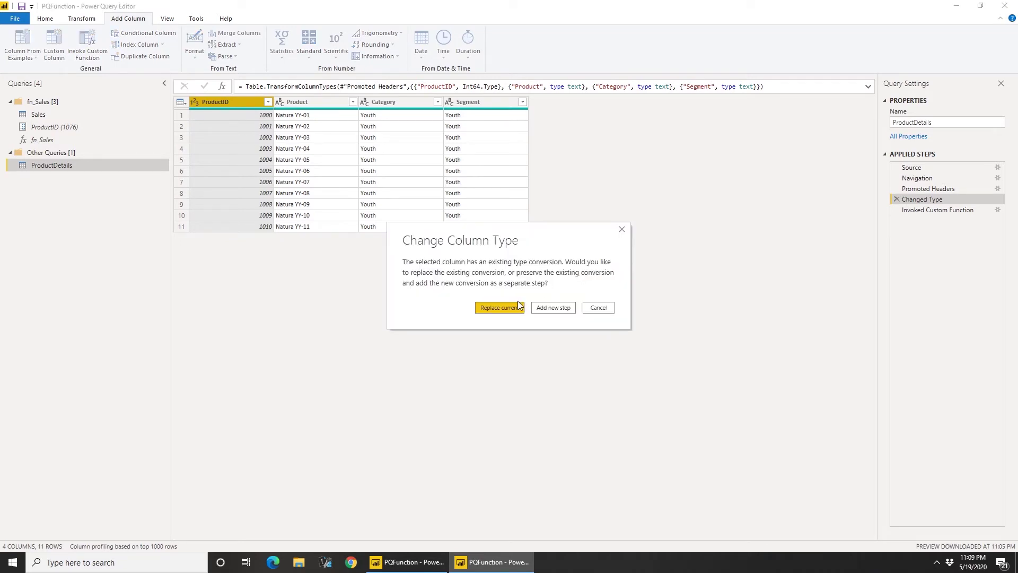
click(518, 305)
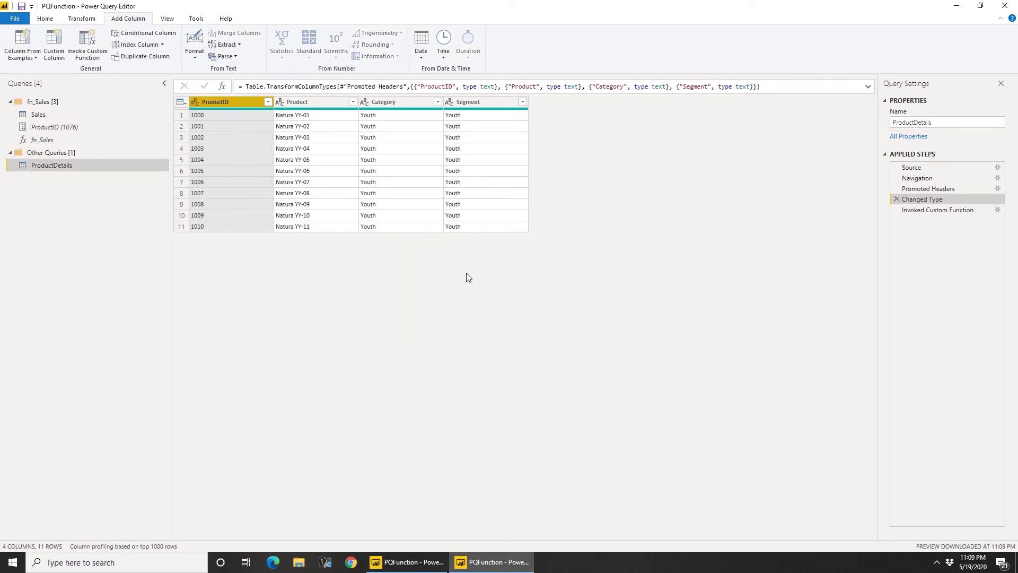
click(947, 211)
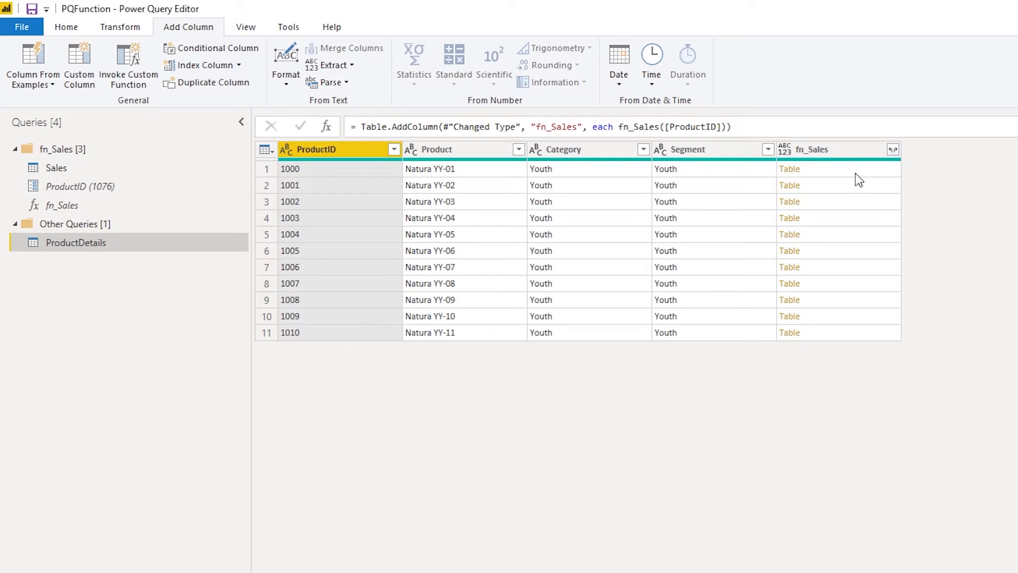
Step: Expand fn_Sales into Date, Zip, Units and Revenue, without ProductID or name prefixes
click(893, 149)
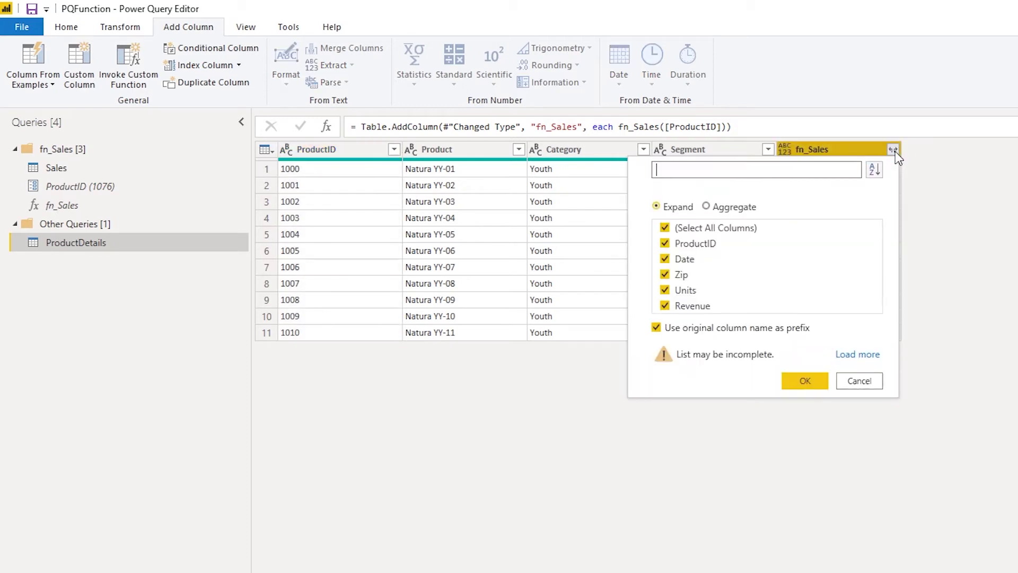
click(657, 327)
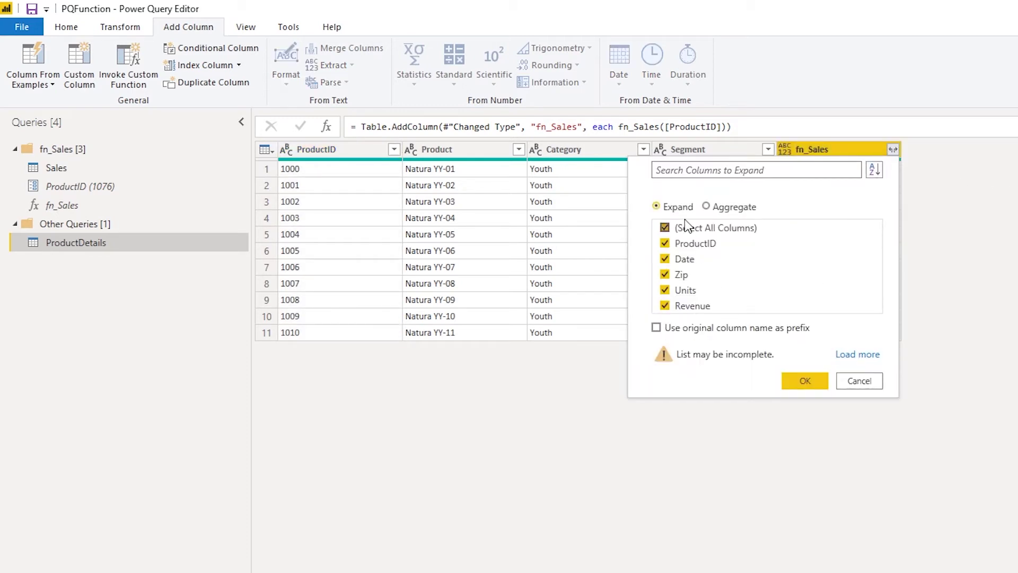
click(704, 248)
click(791, 377)
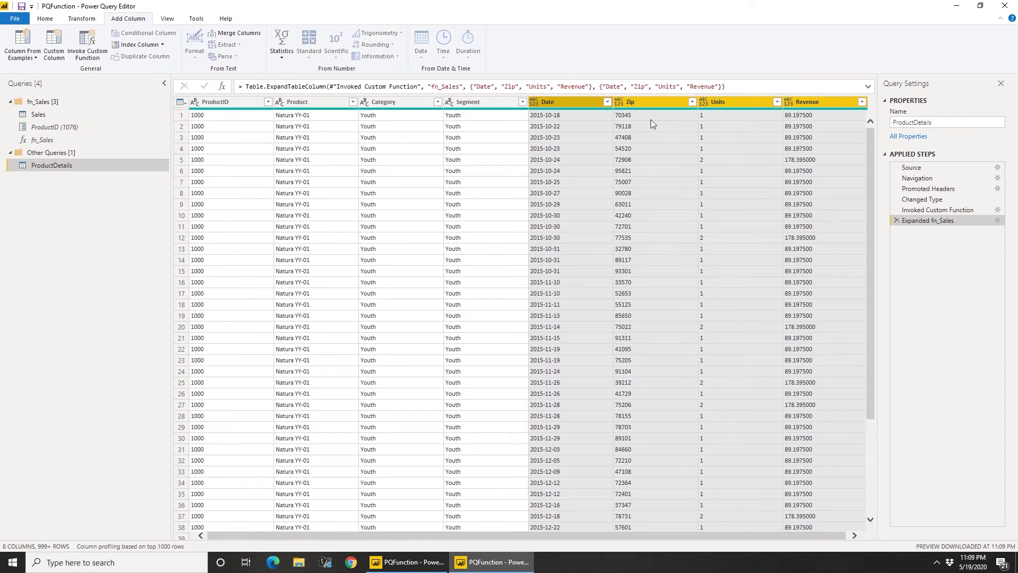
Step: Set types: Date to Date, Zip to Text, Units to Whole Number, Revenue to Decimal Number
click(534, 102)
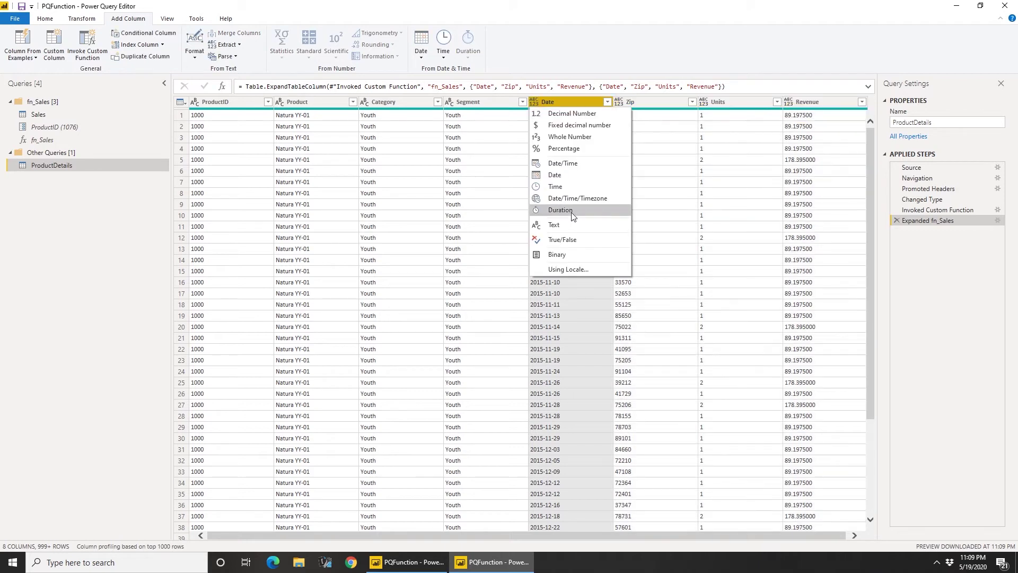
click(573, 176)
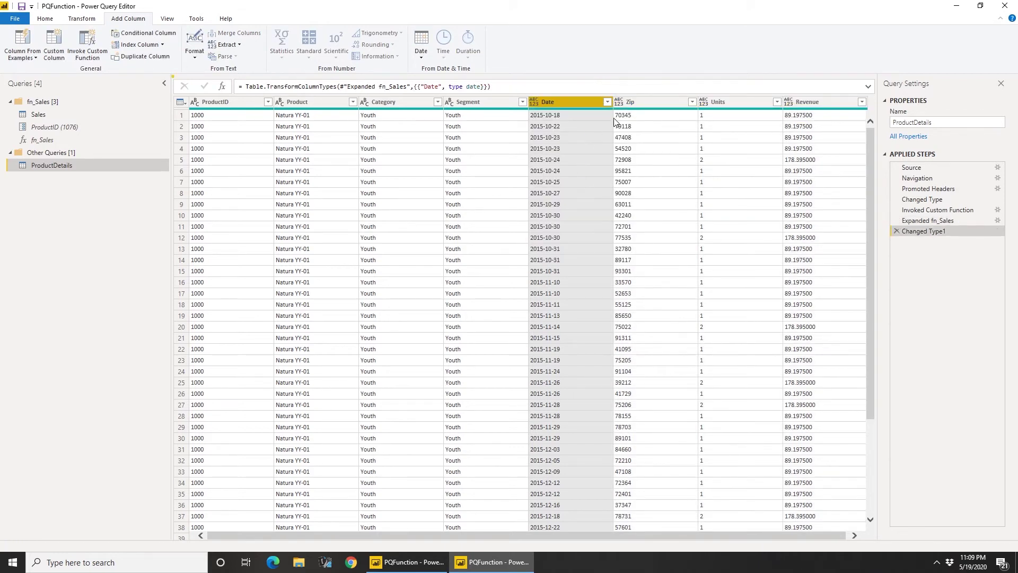
click(619, 102)
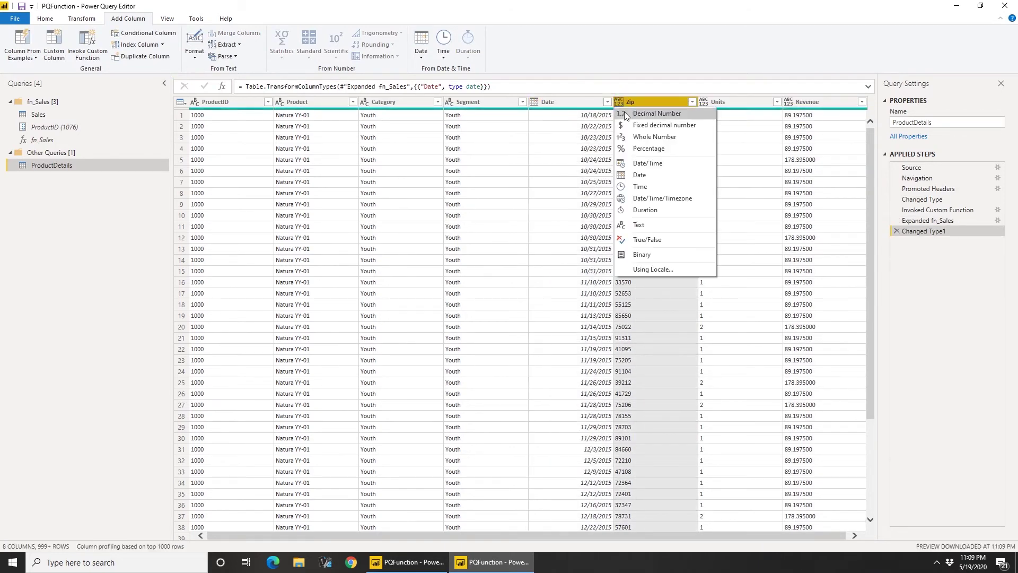
click(639, 225)
click(704, 102)
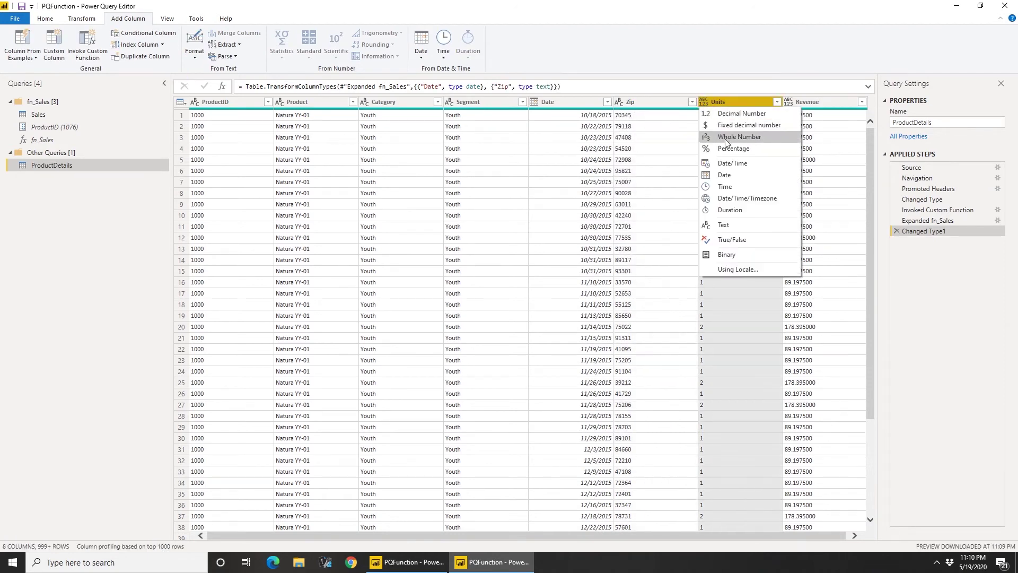
click(737, 137)
click(789, 102)
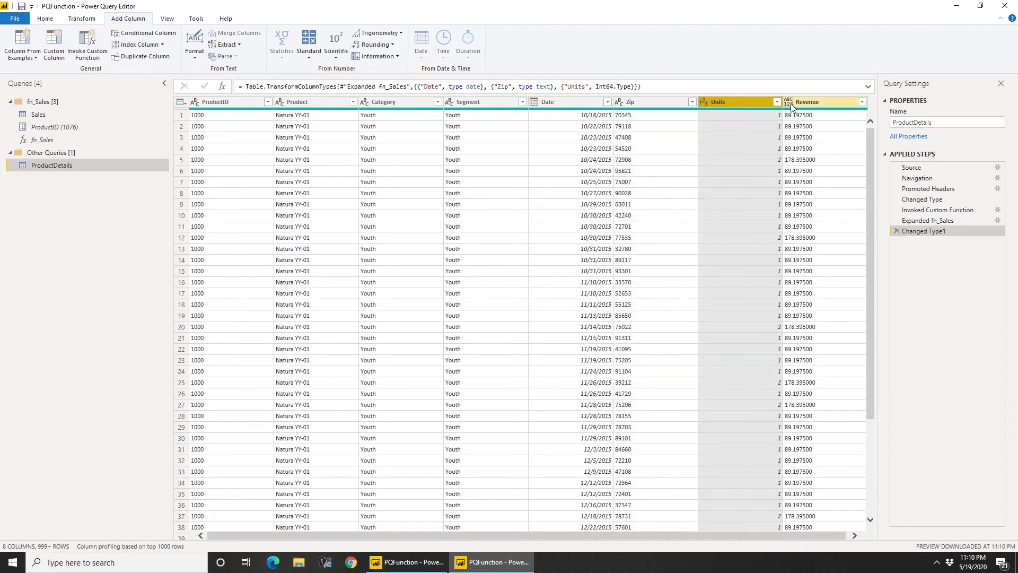
click(809, 115)
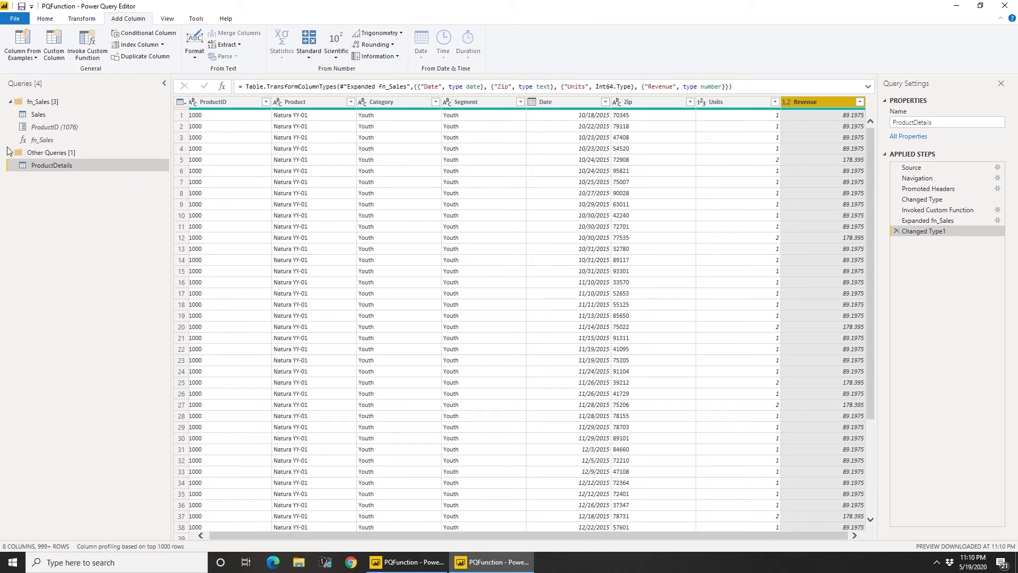
Step: Disable load for the Sales query
click(49, 116)
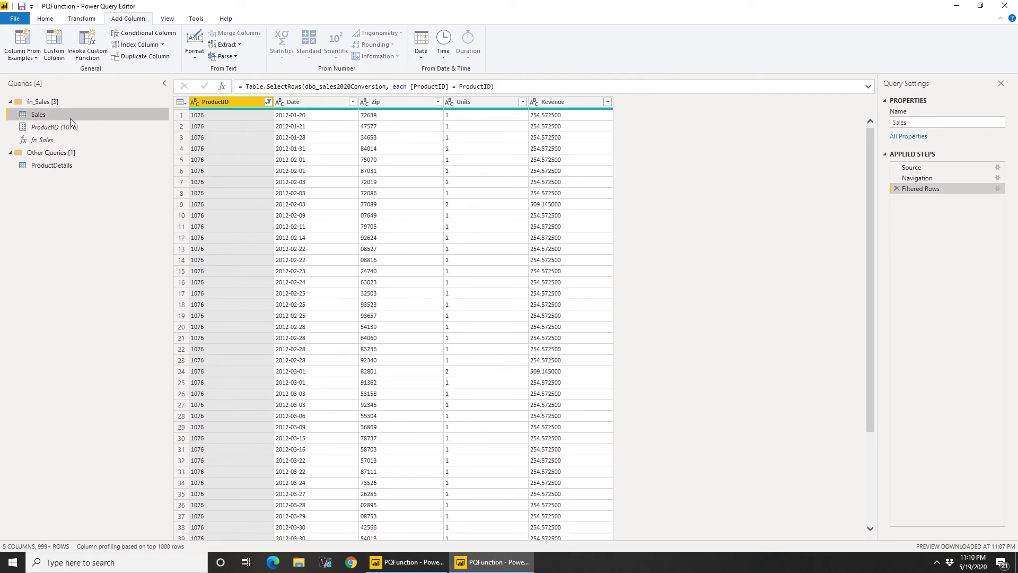
right_click(85, 113)
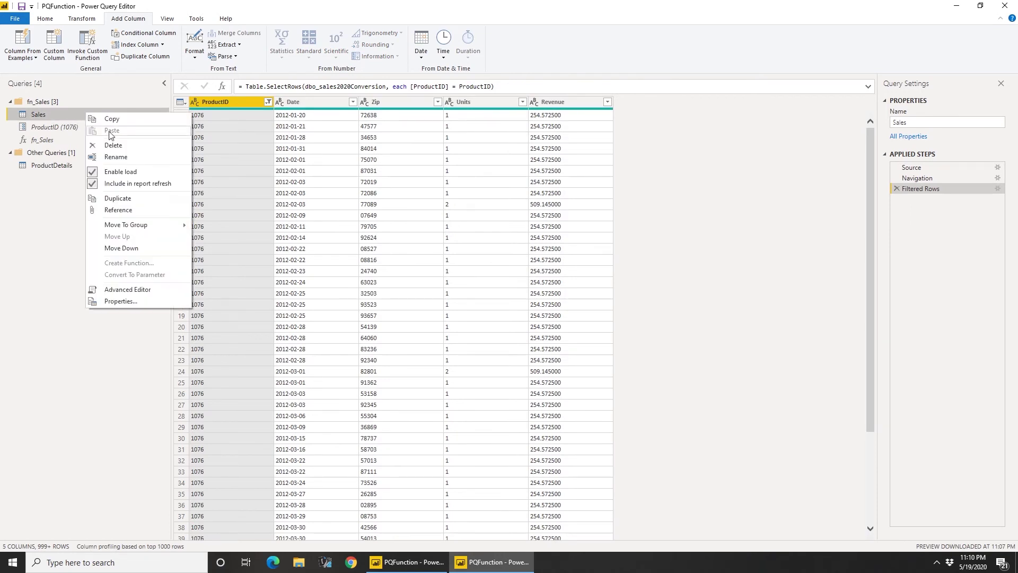
click(136, 172)
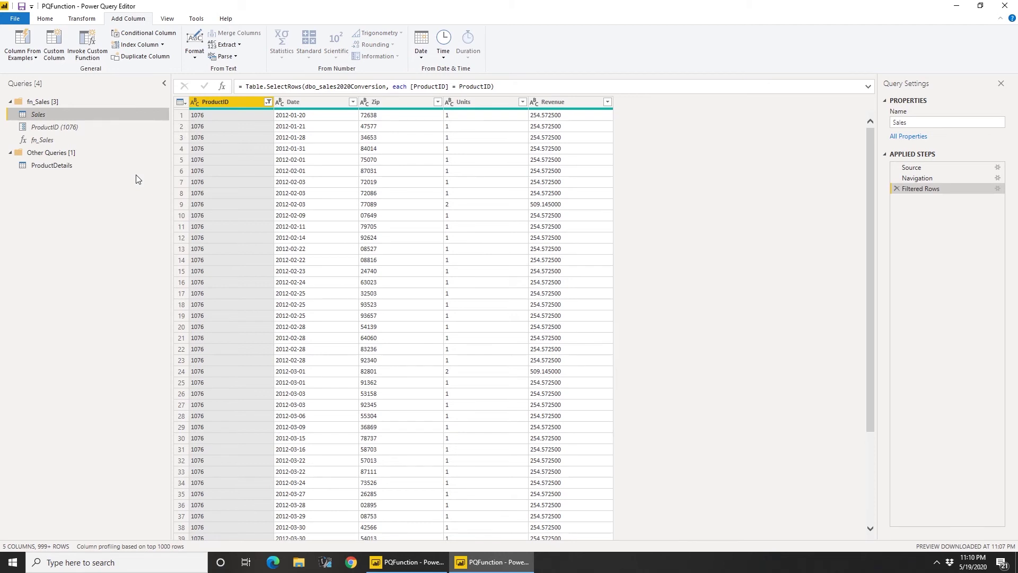
Step: Rename the ProductDetails query to 'Sales Data'
click(62, 167)
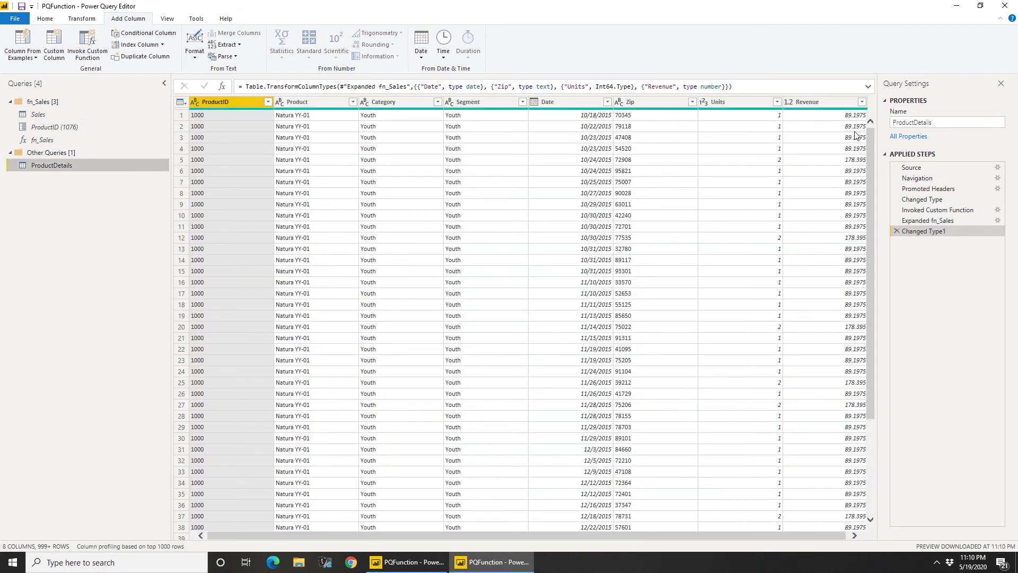
click(936, 123)
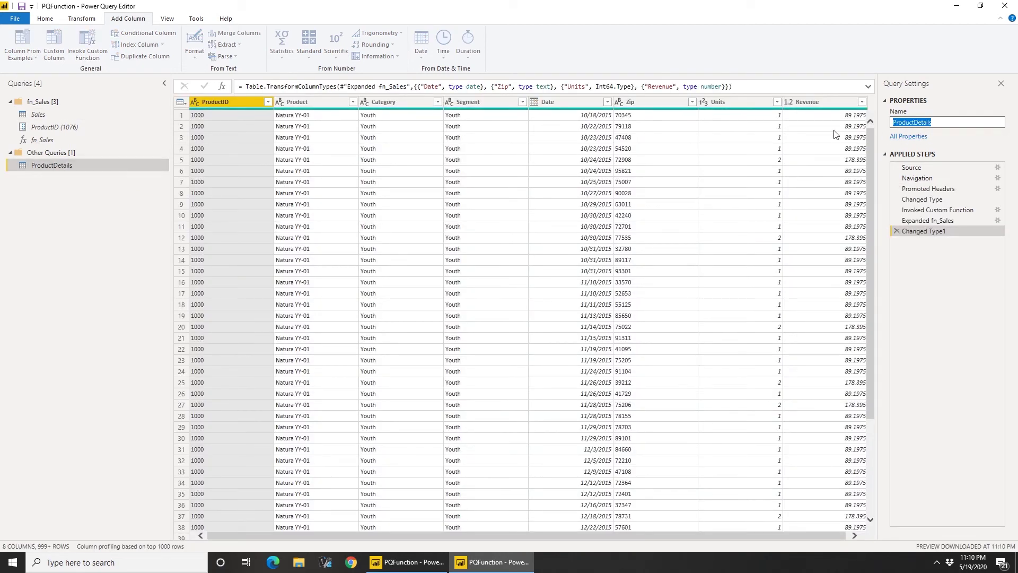
text(Sale)
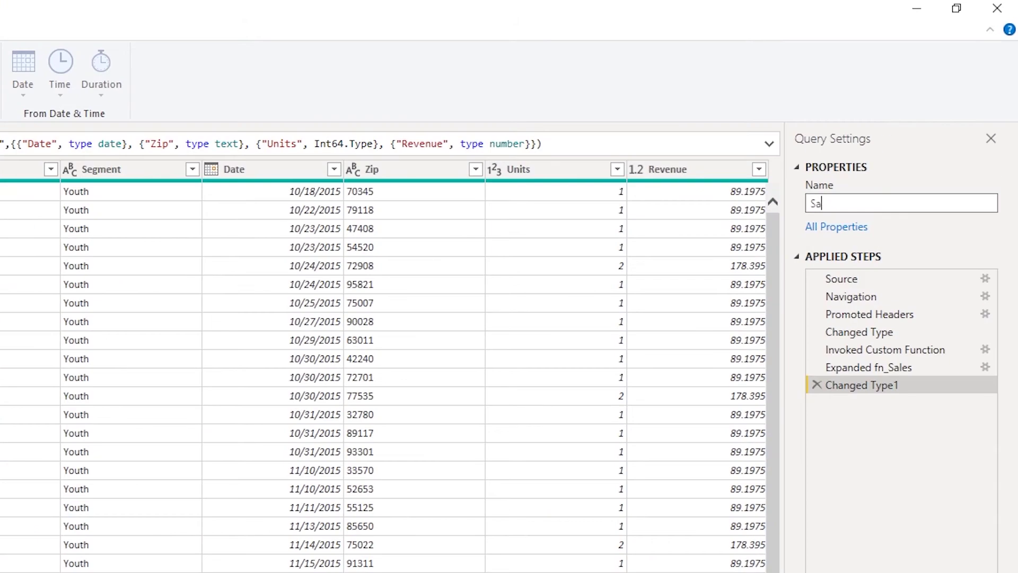
text(s Data)
key(Return)
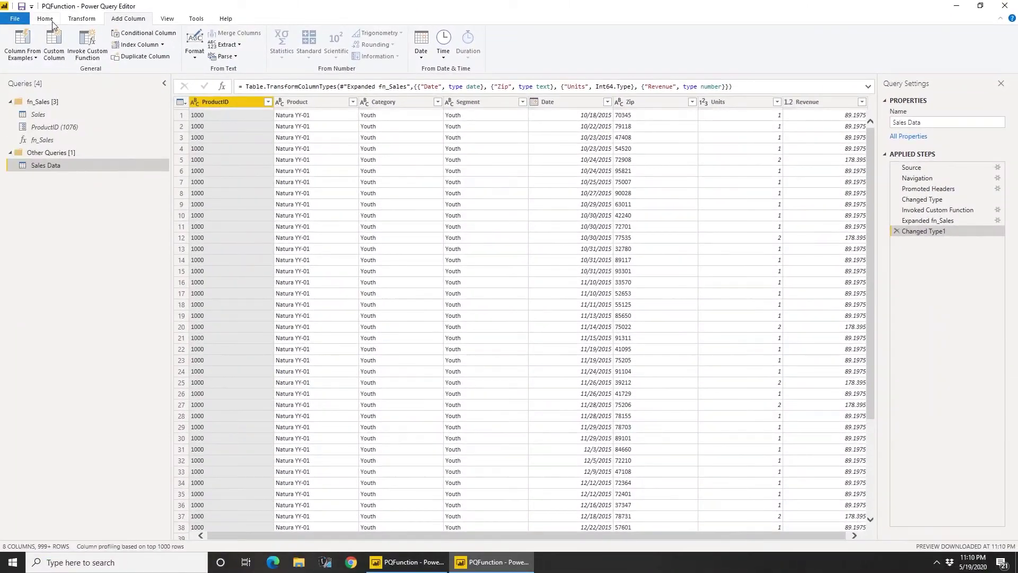
click(52, 20)
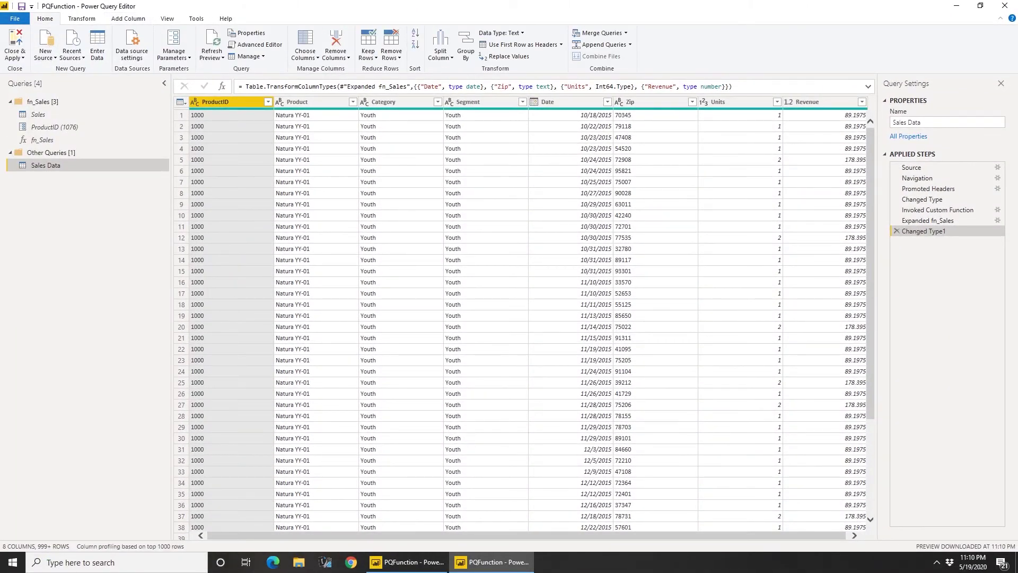
Step: Apply the queries, confirm Sales Data's ProductIDs 1000–1010 in Data view, then return to Report view
key(alt+F4)
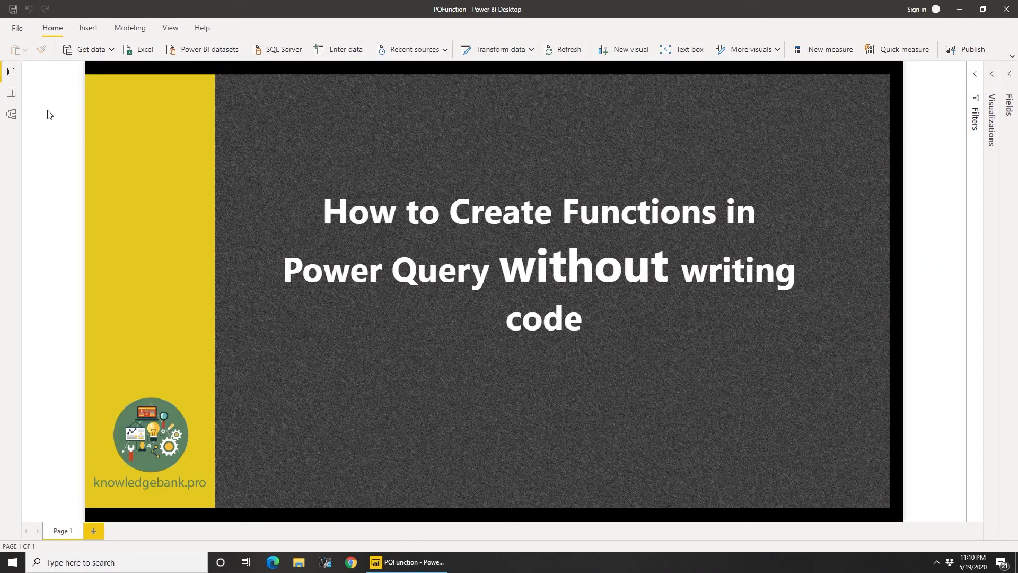
click(12, 94)
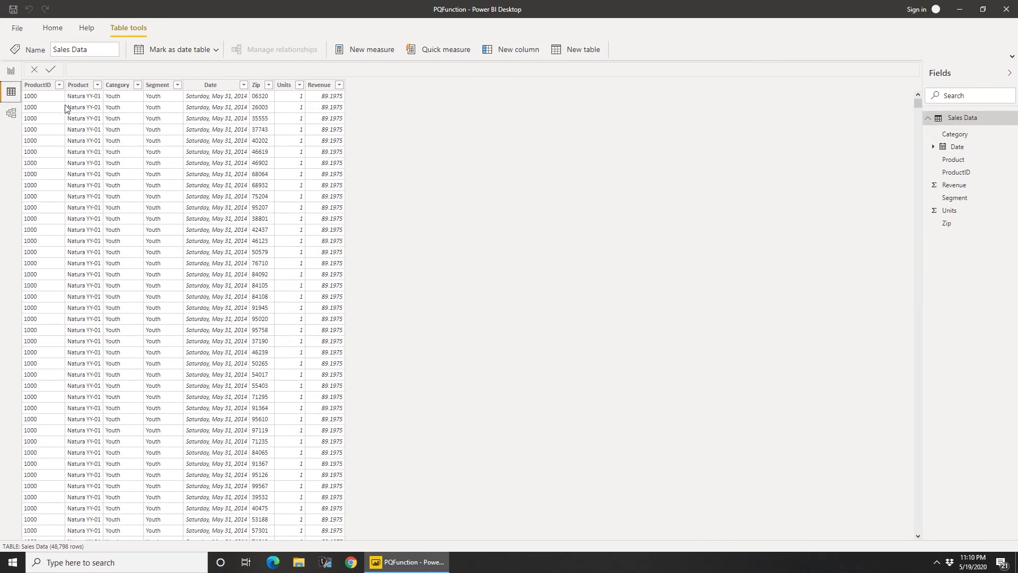
click(58, 86)
click(60, 85)
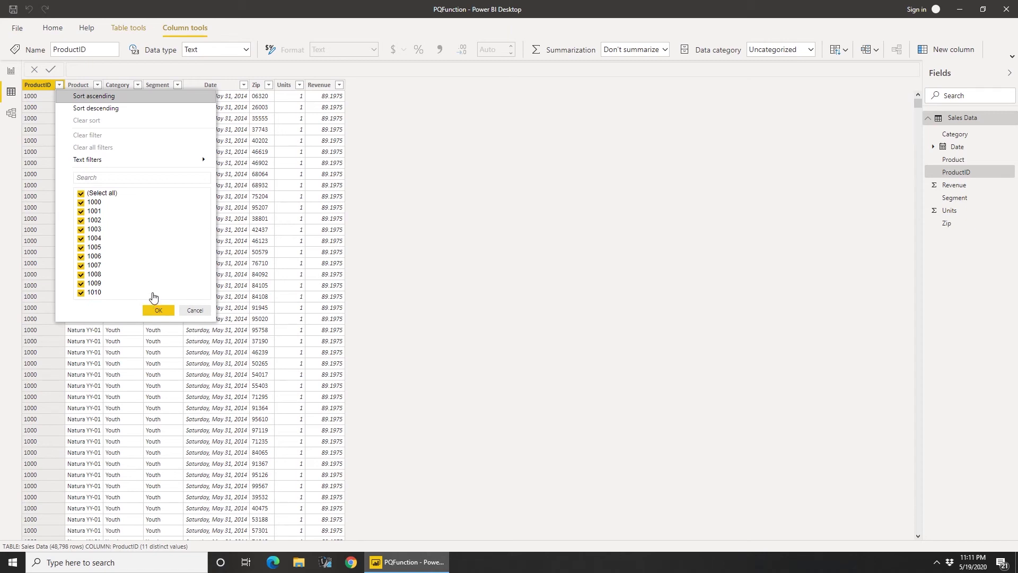
click(195, 310)
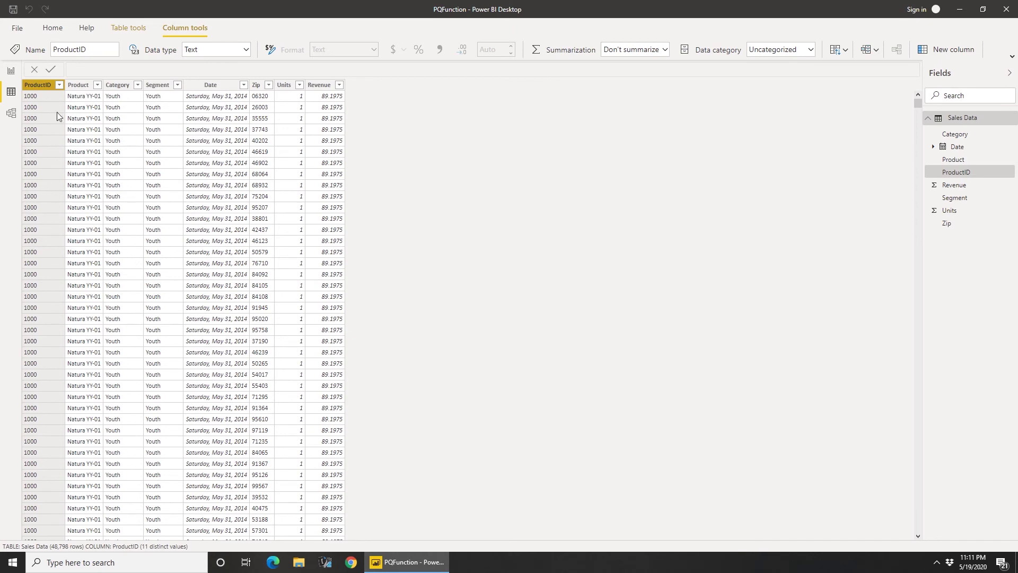
scroll(30, 97, down, 2)
click(11, 71)
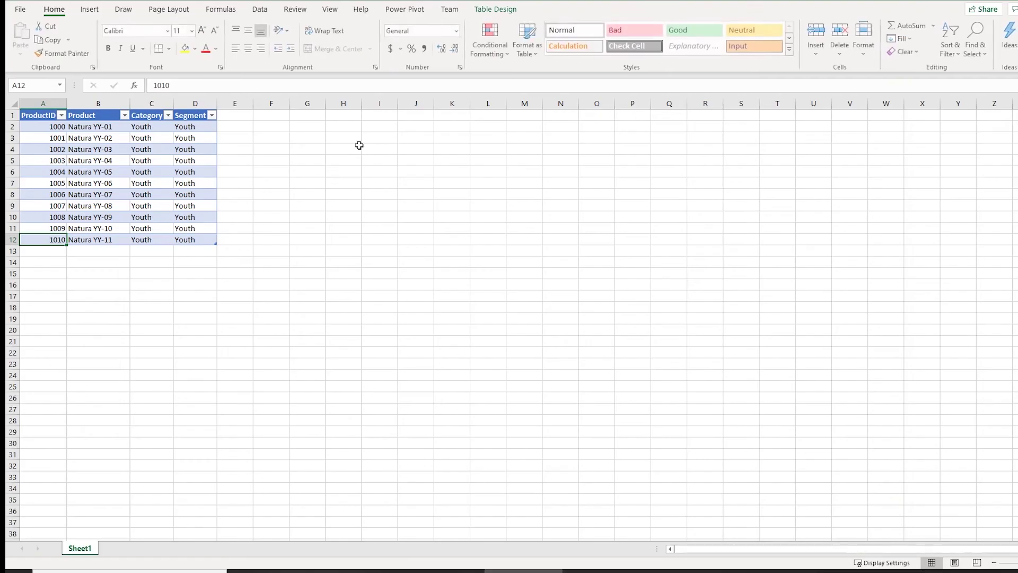
Step: Delete row 12 holding product 1010 Natura YY-11 from the Excel product table
click(12, 240)
right_click(11, 239)
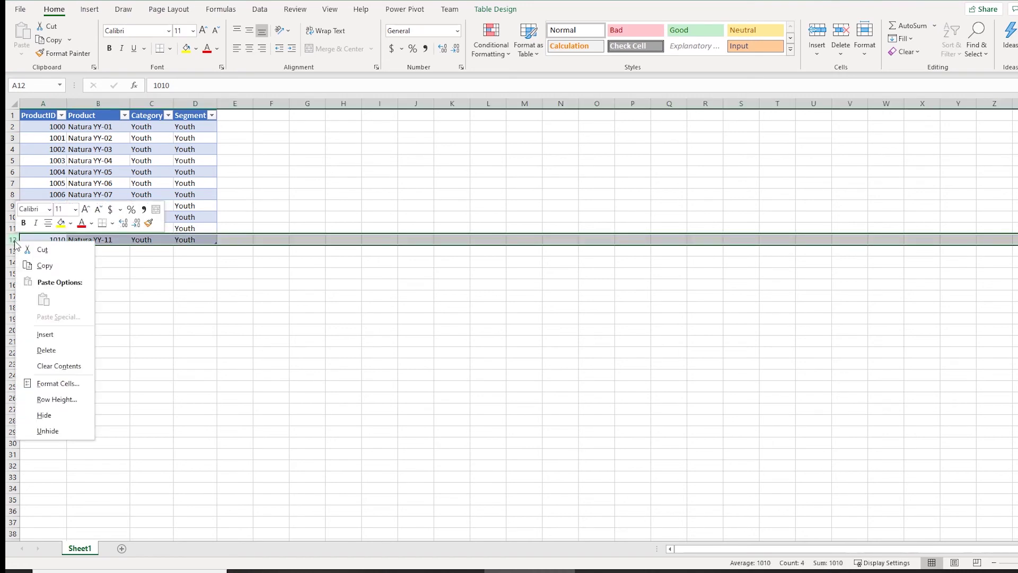
click(47, 350)
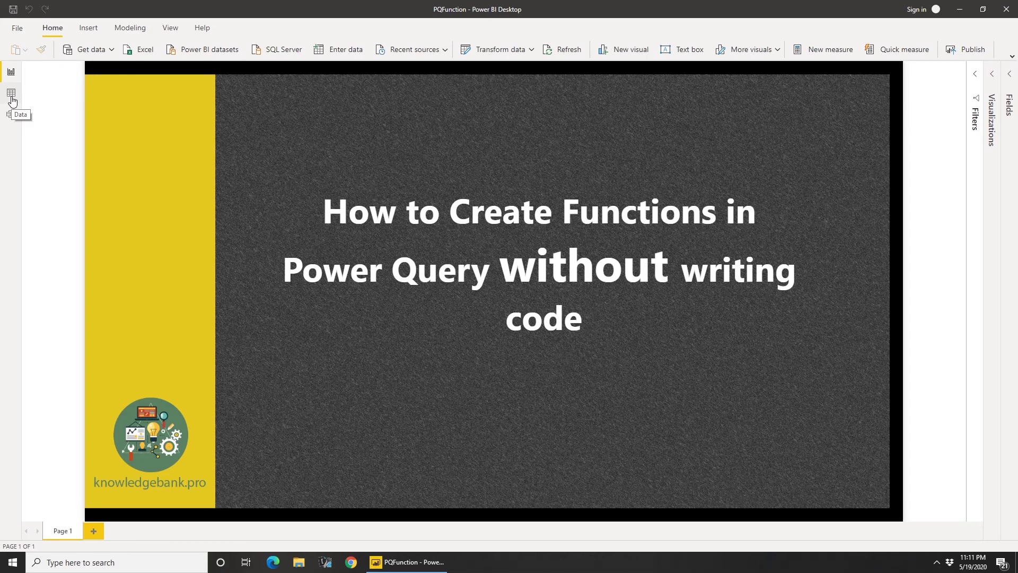
Step: In Data view, inspect the ProductID filter list of Sales Data before refreshing
click(12, 98)
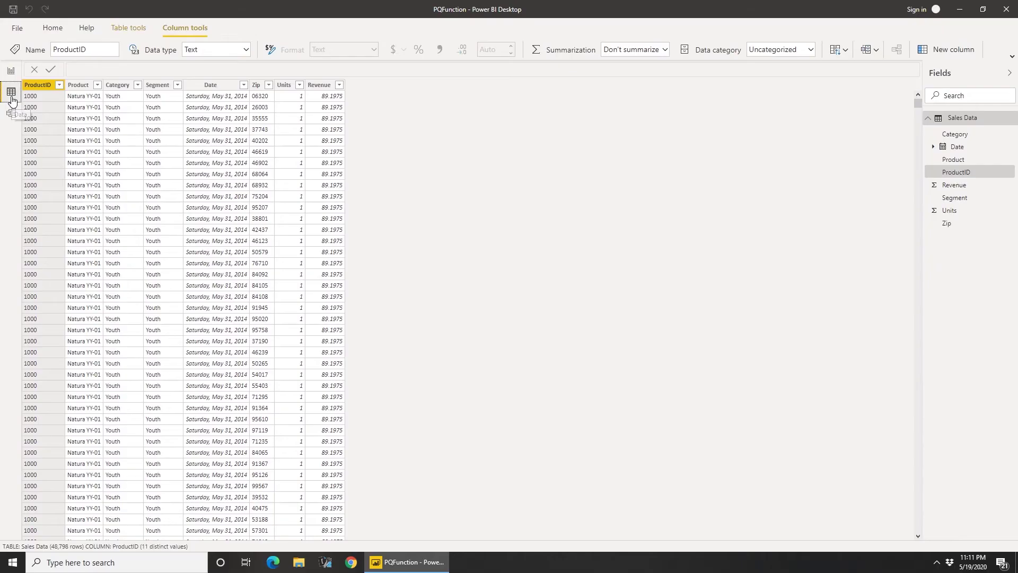
click(59, 85)
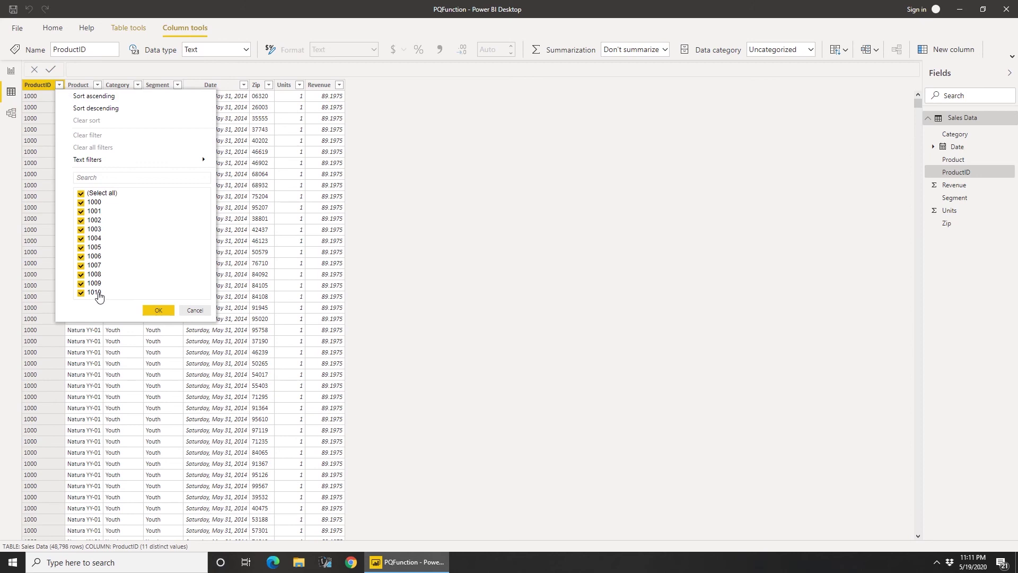
click(203, 314)
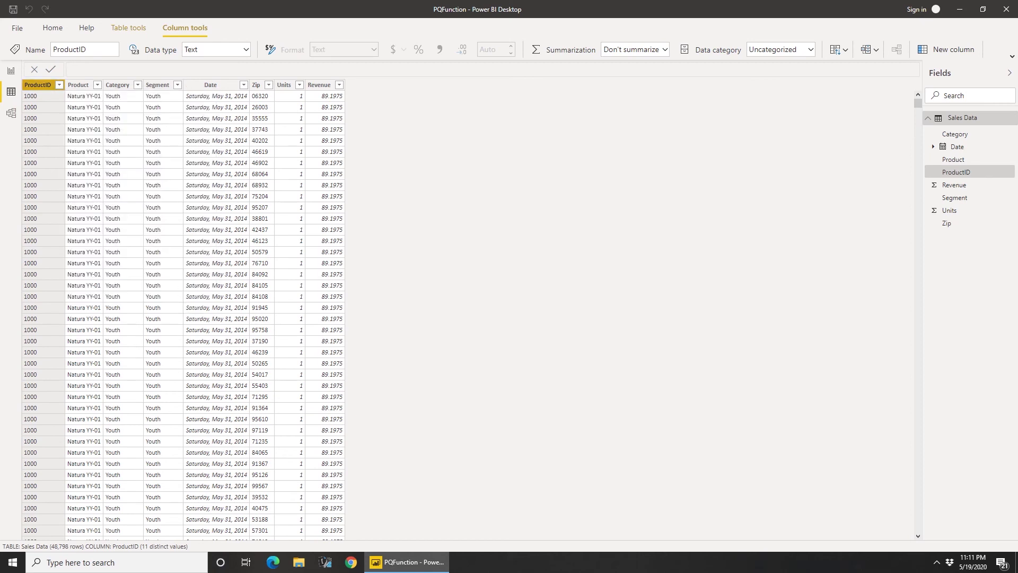
Step: Refresh Sales Data and confirm ProductID now lists only 1000 to 1009
click(1011, 118)
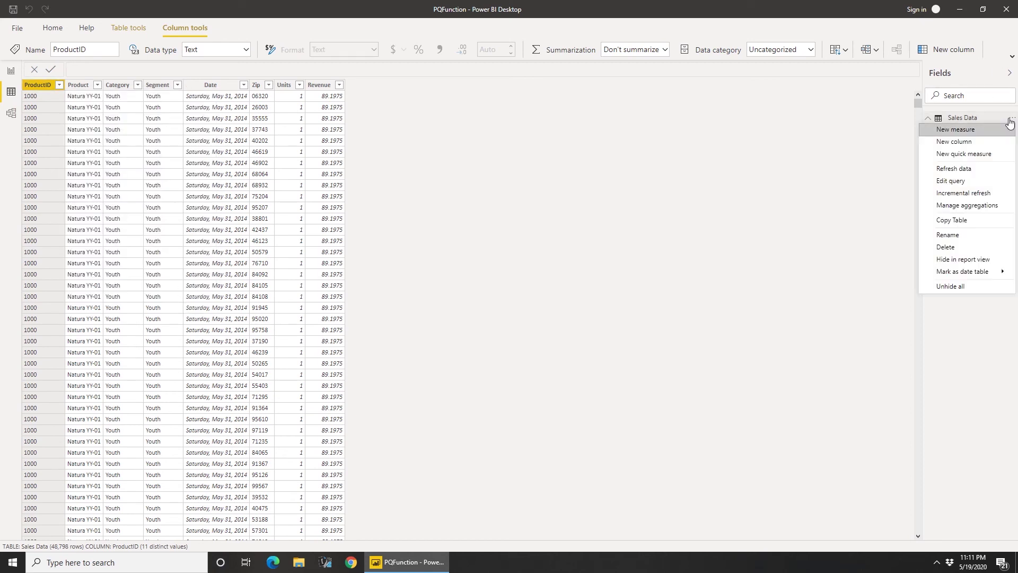
click(965, 169)
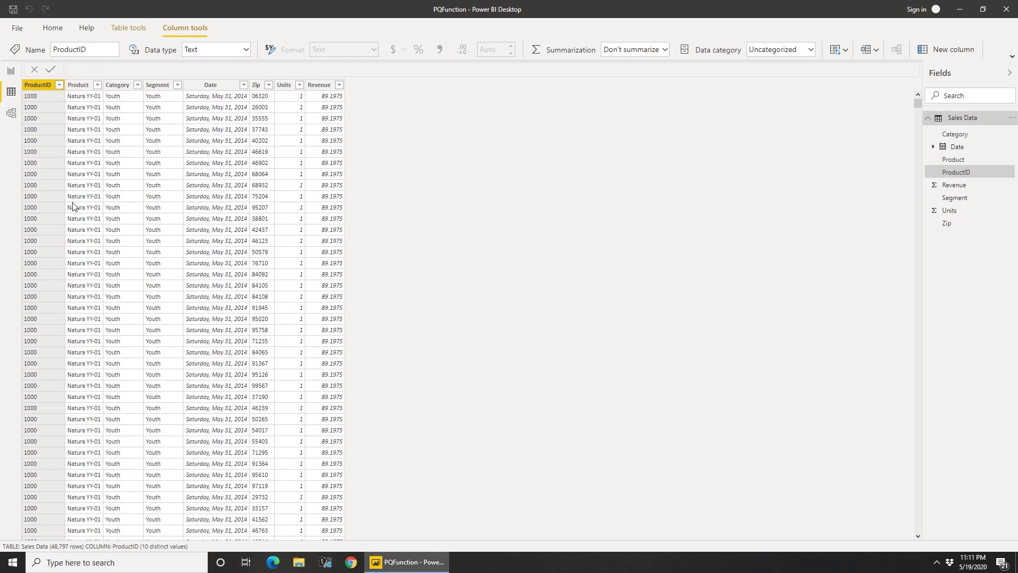
click(58, 86)
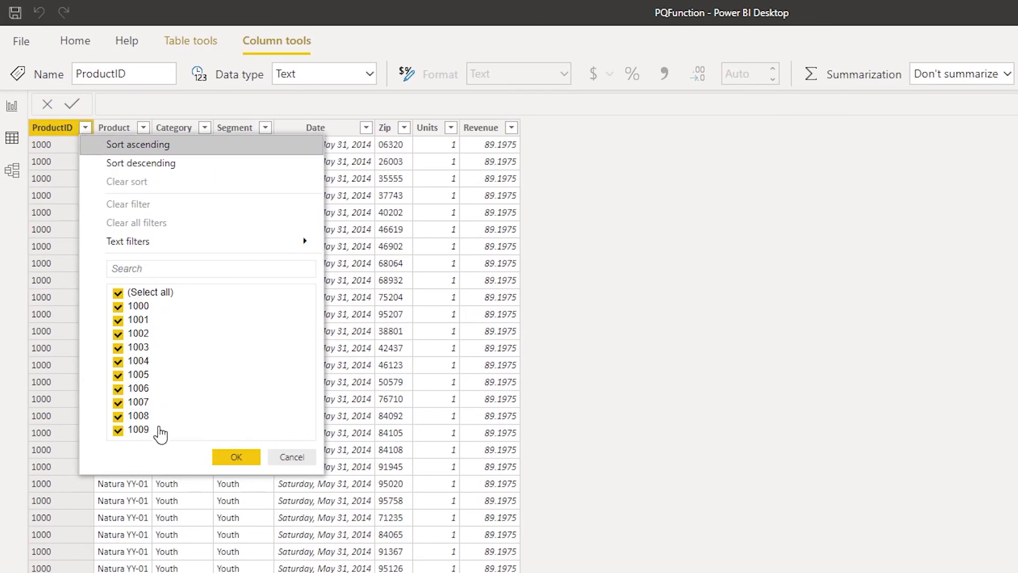
click(298, 462)
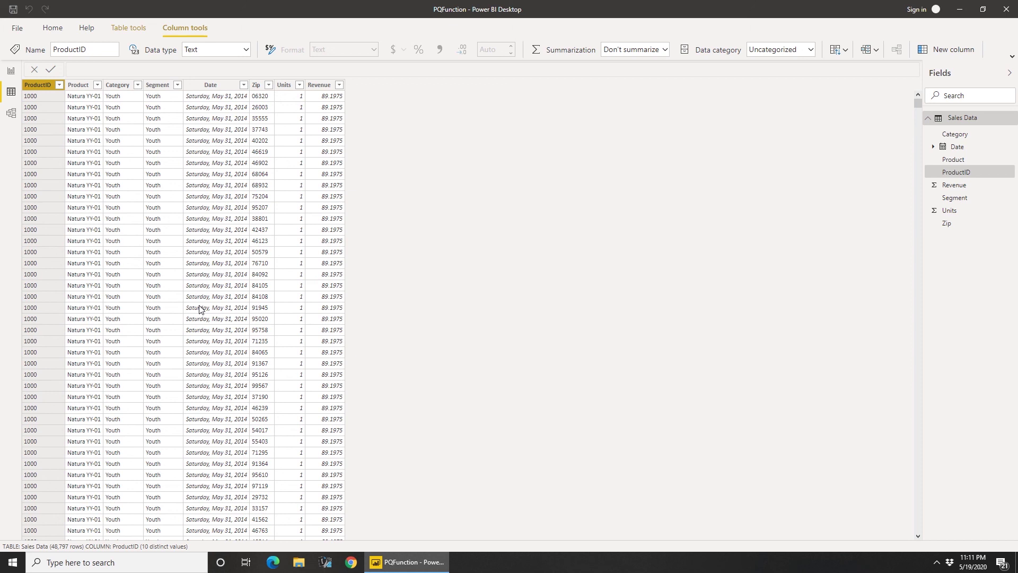
click(53, 29)
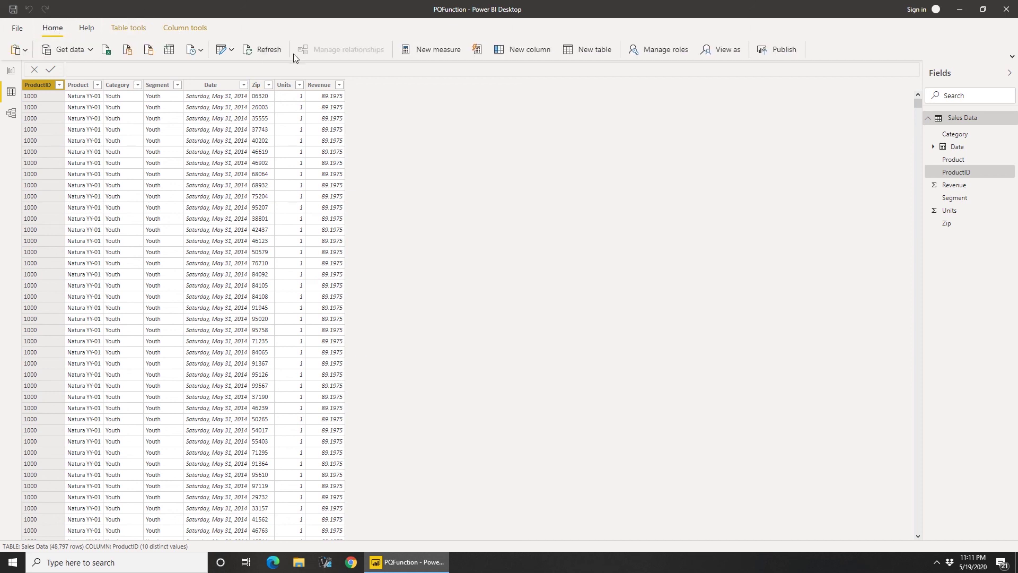